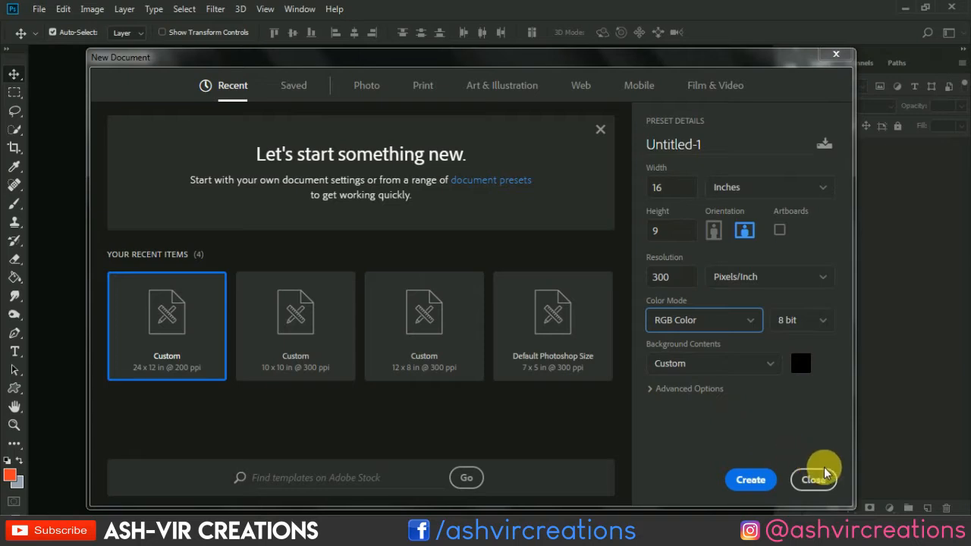
Step: Set the custom background color to white (ffffff) and create the 16 × 9 inch RGB document at 300 pixels per inch
{"action": "left_click", "coordinate": [800, 364]}
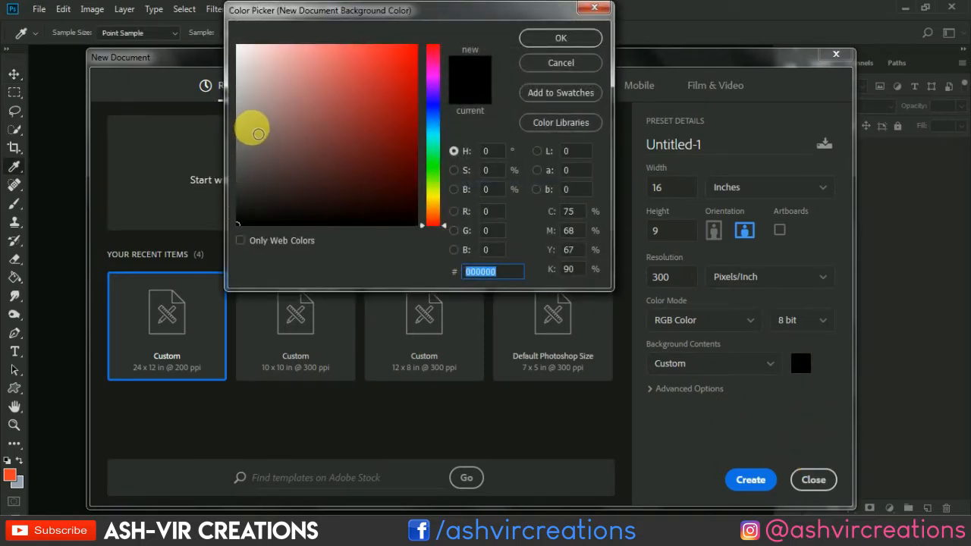
{"action": "left_click_drag", "start_coordinate": [283, 78], "coordinate": [196, 25]}
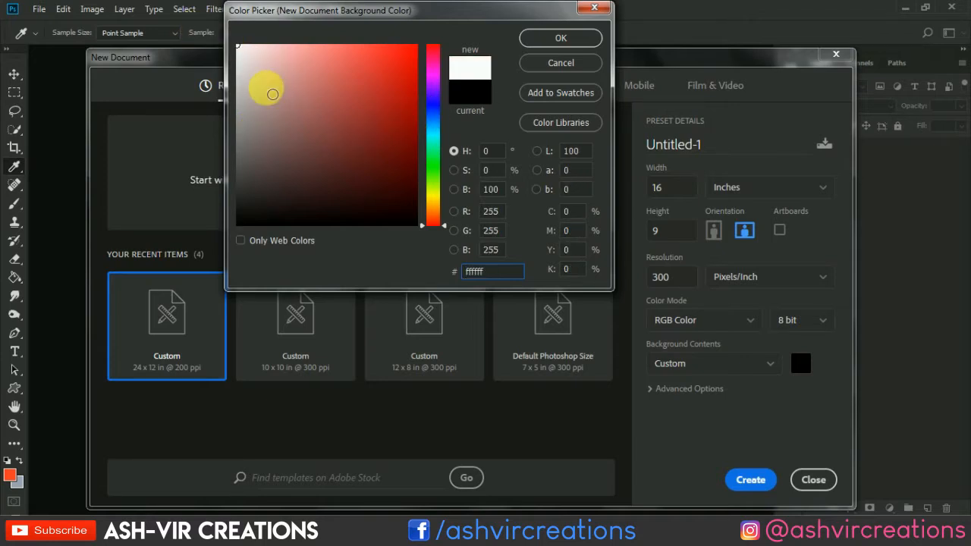
{"action": "left_click", "coordinate": [535, 39]}
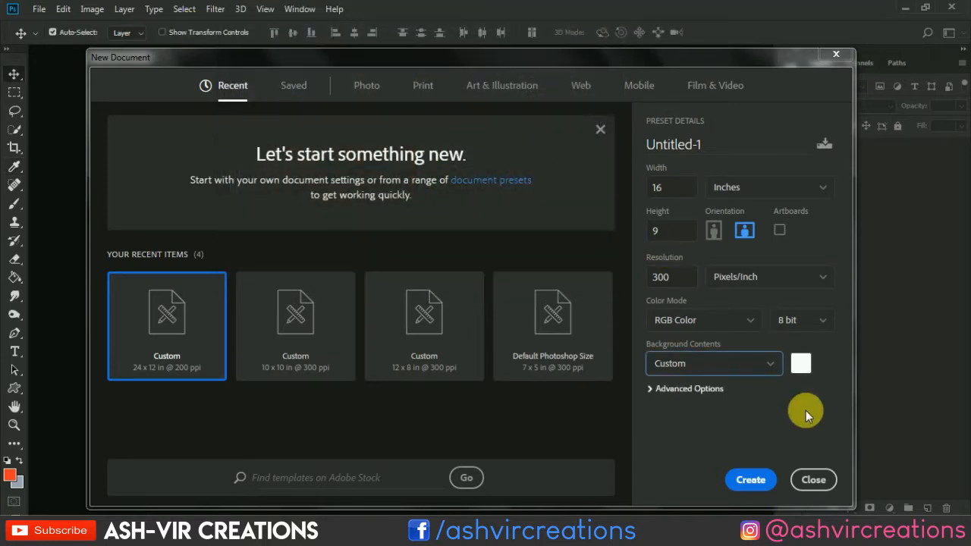
{"action": "left_click", "coordinate": [759, 481]}
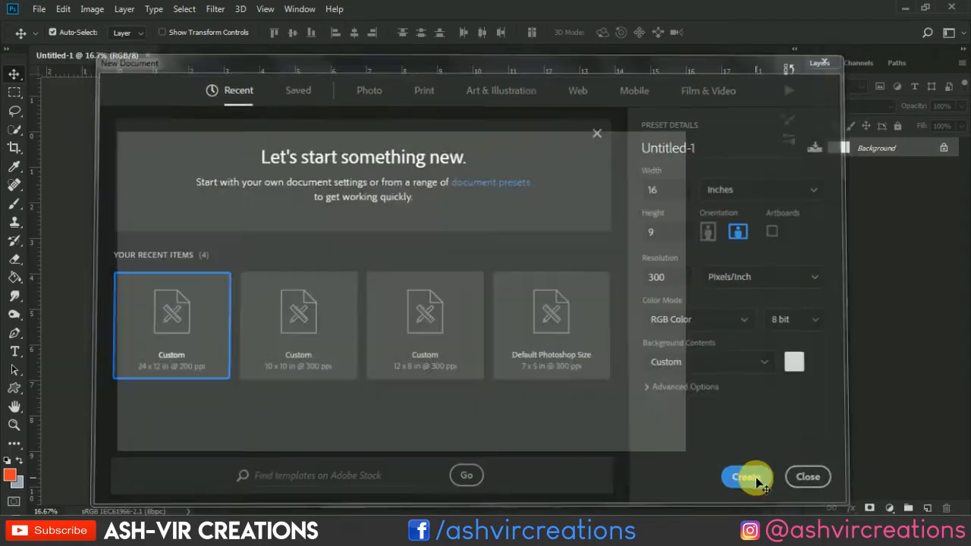
Step: Open the photo adult-adventure-backpack-442559.jpg from the Desktop
{"action": "key", "text": "ctrl+plus"}
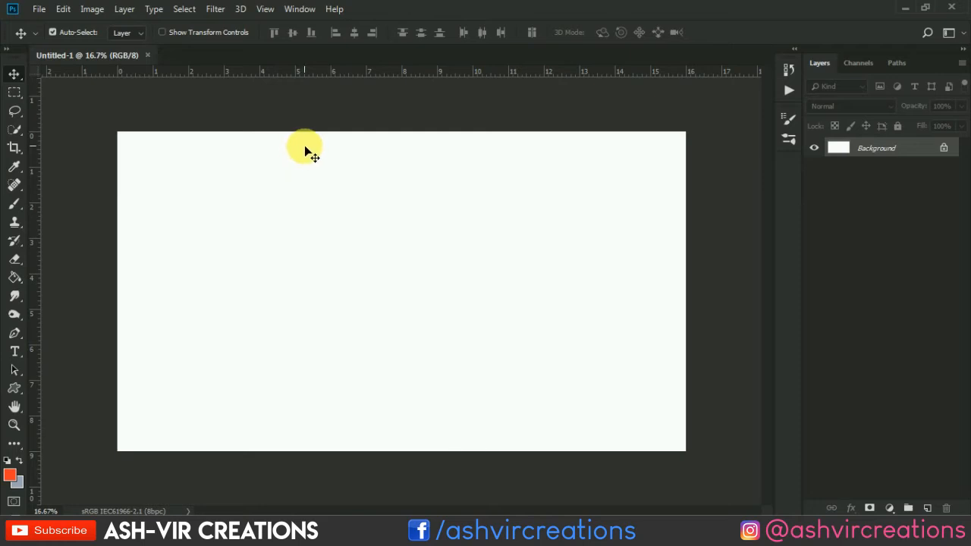
{"action": "scroll", "coordinate": [306, 147], "scroll_direction": "up", "scroll_amount": 1}
{"action": "left_click", "coordinate": [41, 10]}
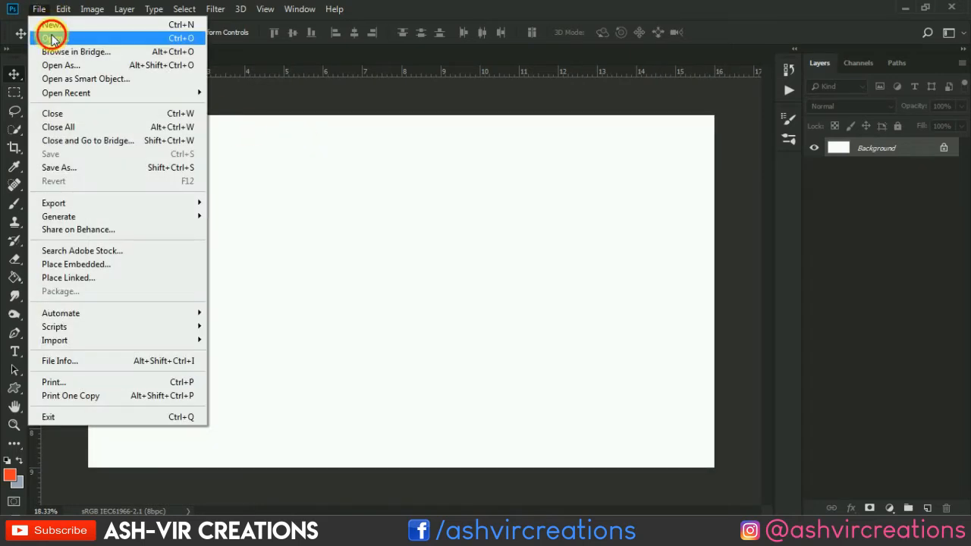
{"action": "left_click", "coordinate": [51, 37]}
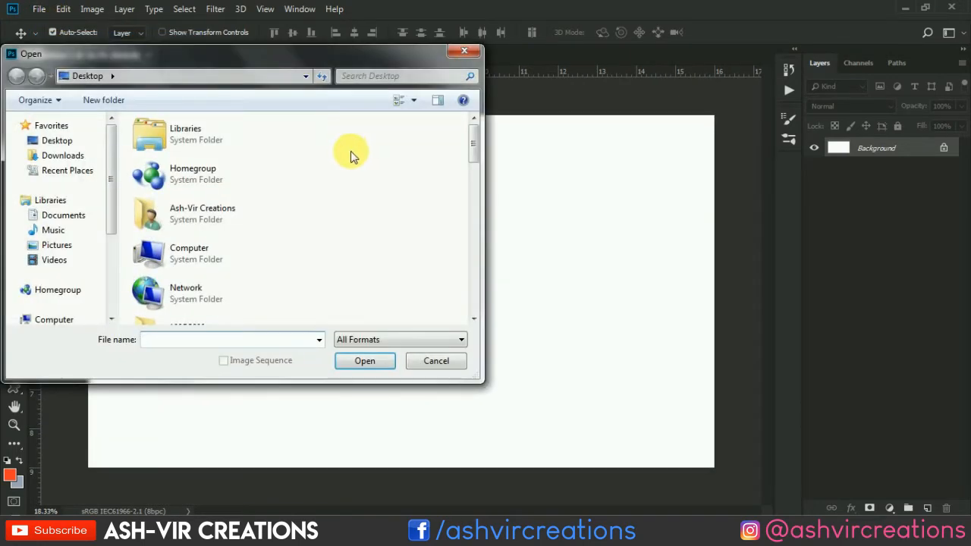
{"action": "scroll", "coordinate": [379, 180], "scroll_direction": "down", "scroll_amount": 5}
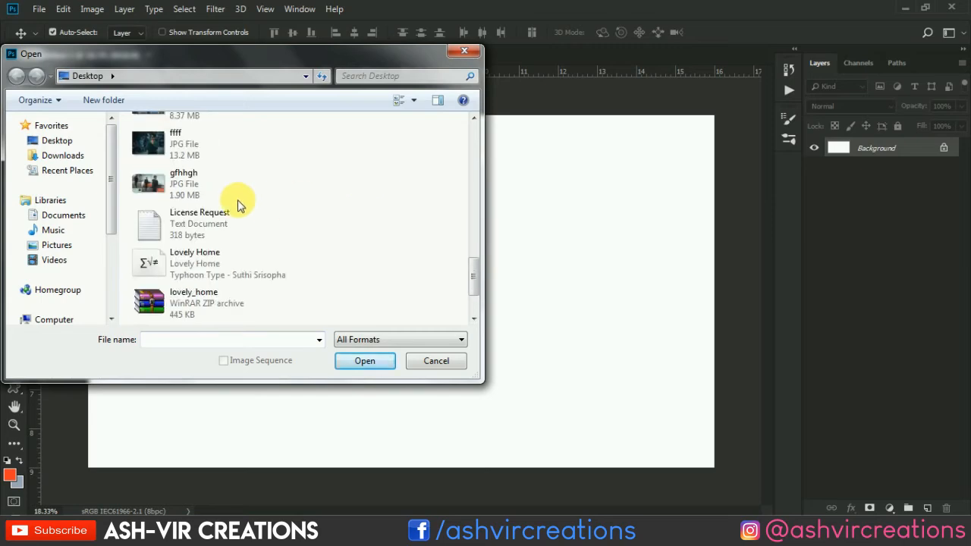
{"action": "scroll", "coordinate": [212, 186], "scroll_direction": "up", "scroll_amount": 5}
{"action": "scroll", "coordinate": [212, 186], "scroll_direction": "down", "scroll_amount": 3}
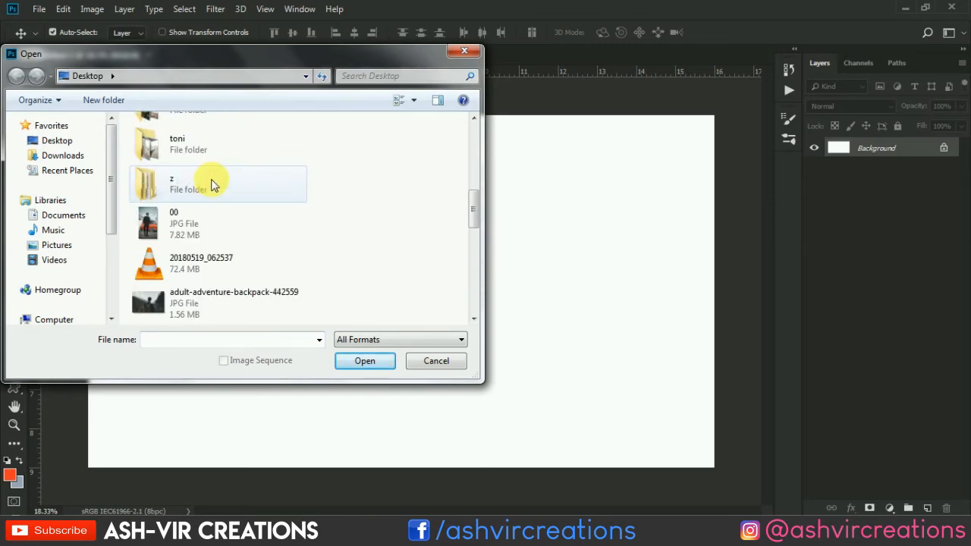
{"action": "left_click", "coordinate": [224, 194]}
{"action": "double_click", "coordinate": [224, 195]}
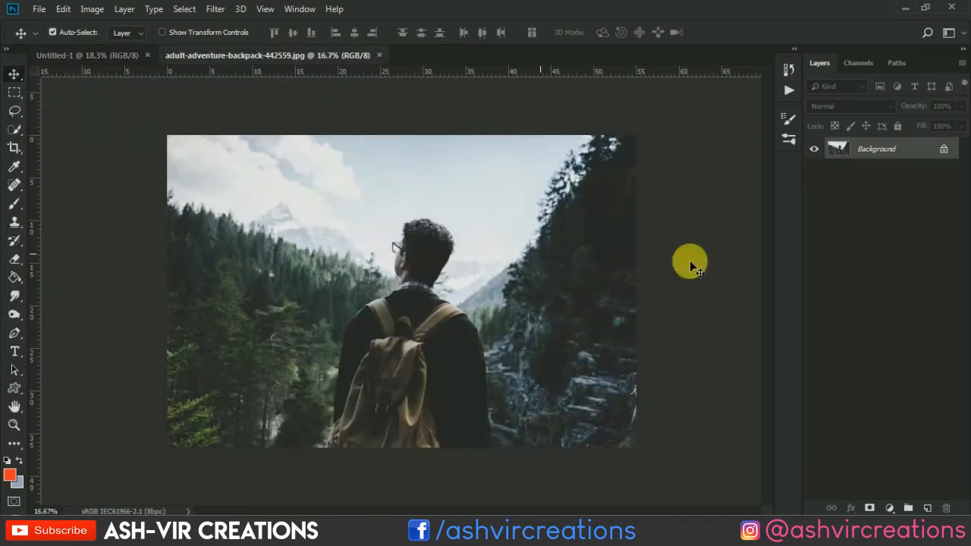
Step: Unlock the photo's Background layer and move the photo into the Untitled-1 document as a new layer
{"action": "double_click", "coordinate": [918, 157]}
{"action": "left_click", "coordinate": [585, 145]}
{"action": "left_click_drag", "start_coordinate": [372, 162], "coordinate": [447, 318]}
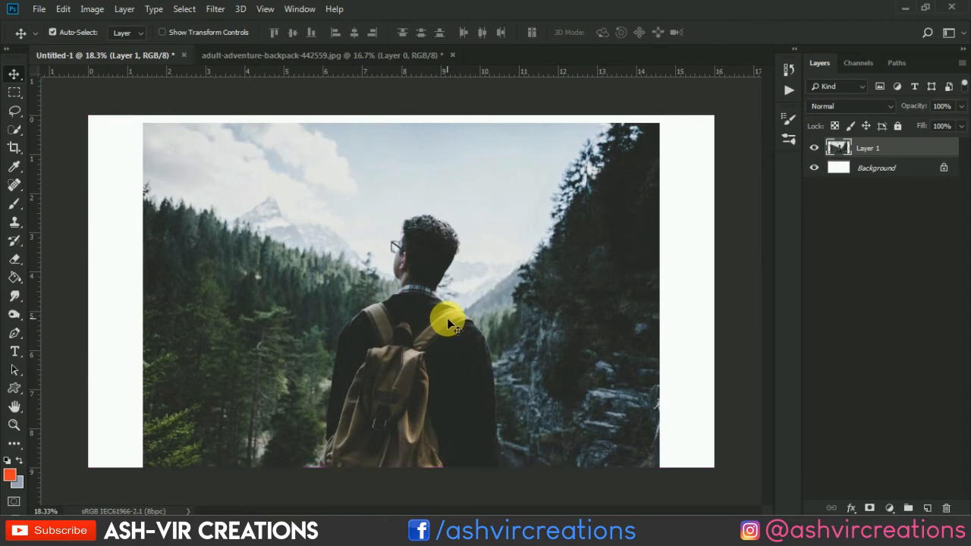
Step: Scale the photo layer with Free Transform to about 127% and reposition it so it covers the whole canvas
{"action": "left_click", "coordinate": [63, 9]}
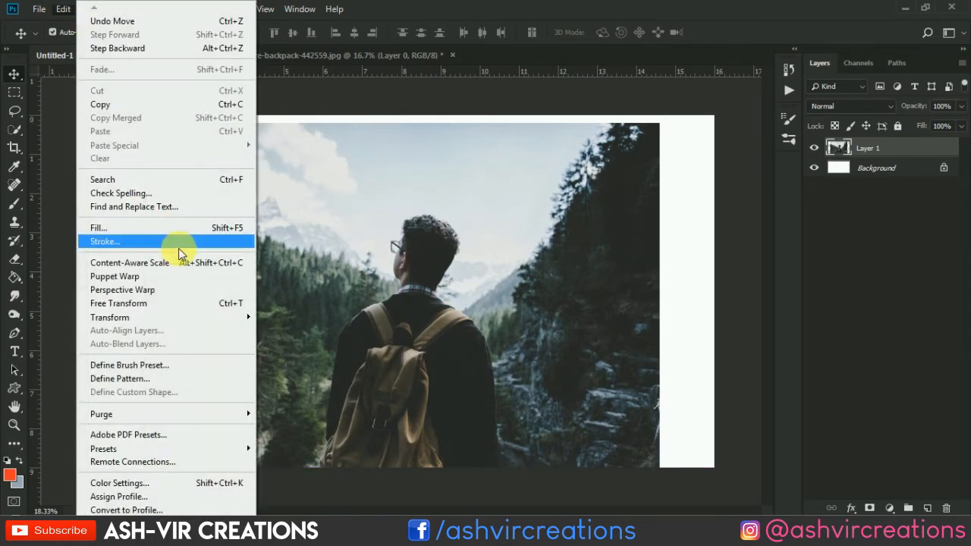
{"action": "left_click", "coordinate": [194, 302]}
{"action": "left_click_drag", "start_coordinate": [668, 130], "coordinate": [746, 95]}
{"action": "left_click_drag", "start_coordinate": [615, 189], "coordinate": [616, 167]}
{"action": "key", "text": "Return"}
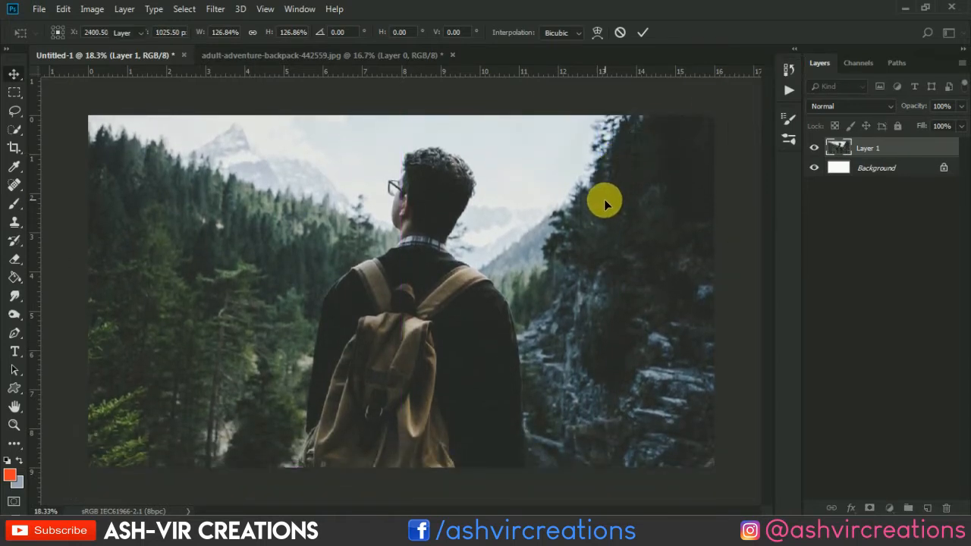
Step: Add an Exposure adjustment layer above the photo with exposure -0.44 and gamma correction 0.88
{"action": "key", "text": "ctrl+0"}
{"action": "scroll", "coordinate": [603, 197], "scroll_direction": "down", "scroll_amount": 3}
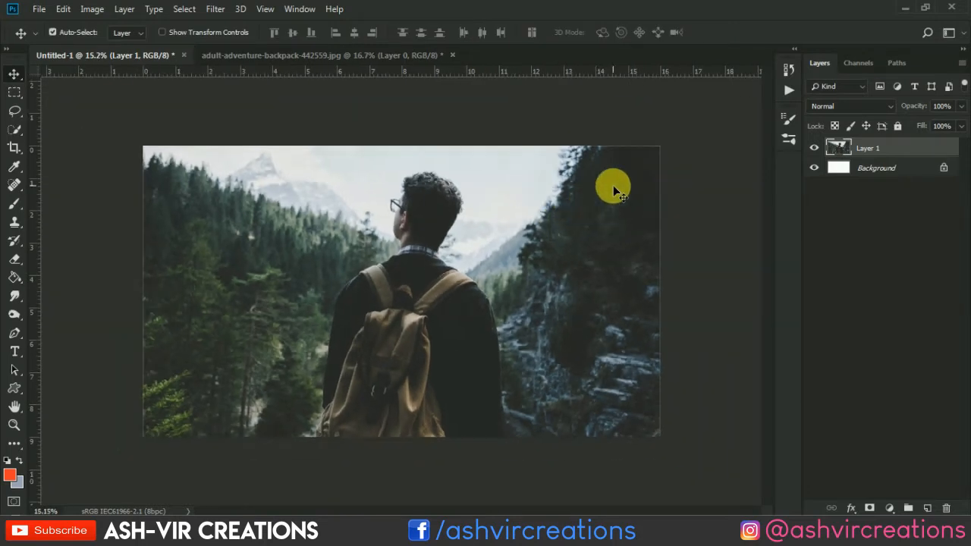
{"action": "left_click", "coordinate": [892, 508]}
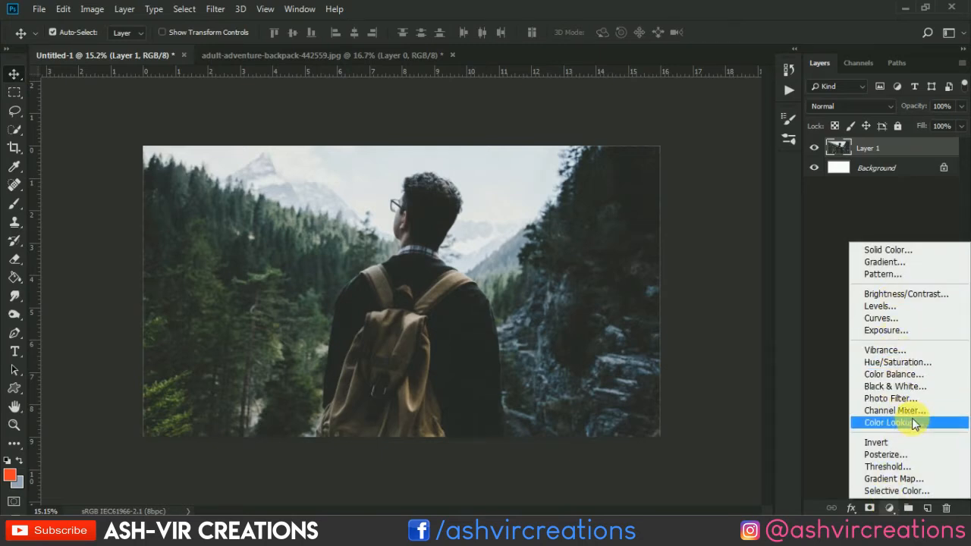
{"action": "left_click", "coordinate": [905, 329]}
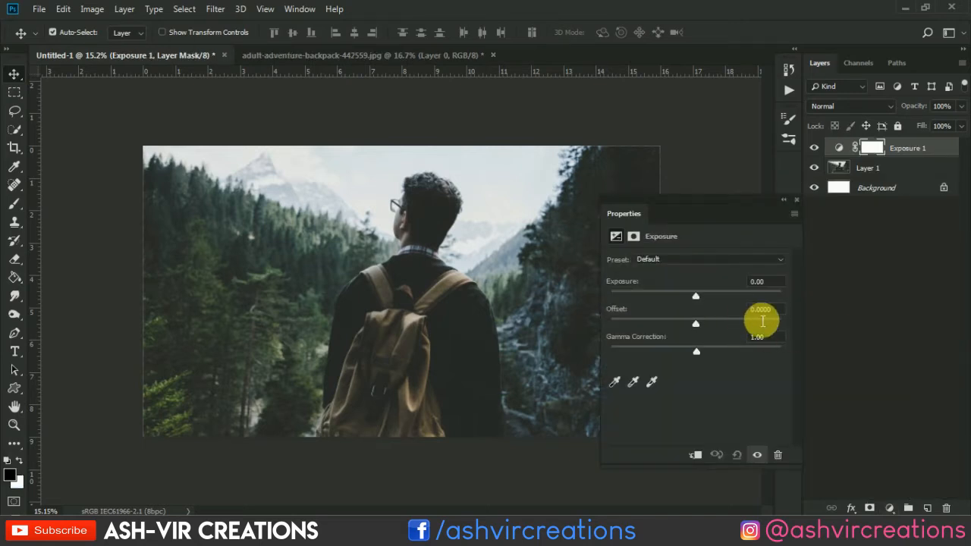
{"action": "mouse_move", "coordinate": [699, 347]}
{"action": "left_mouse_down"}
{"action": "mouse_move", "coordinate": [687, 348]}
{"action": "mouse_move", "coordinate": [702, 349]}
{"action": "left_mouse_up"}
{"action": "left_click_drag", "start_coordinate": [689, 292], "coordinate": [690, 297]}
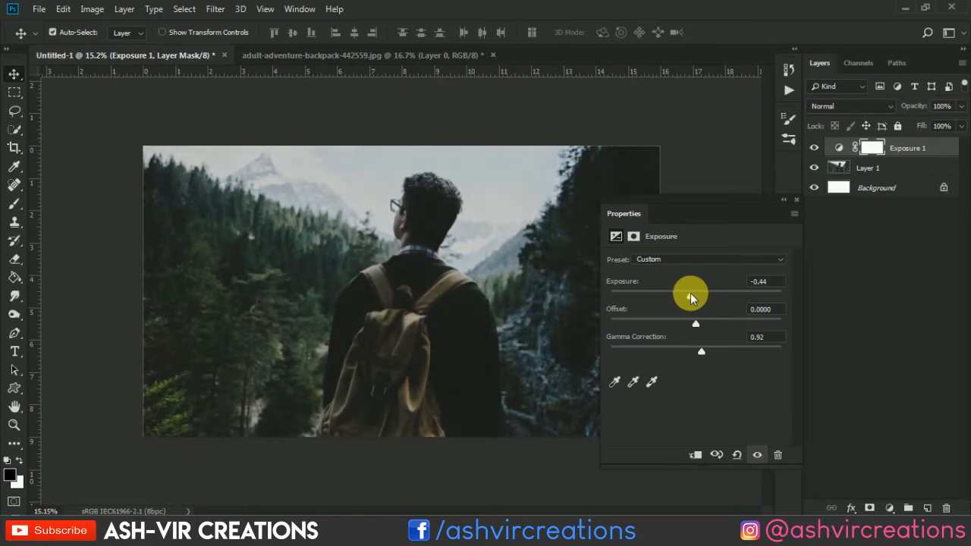
{"action": "left_click_drag", "start_coordinate": [700, 347], "coordinate": [704, 351]}
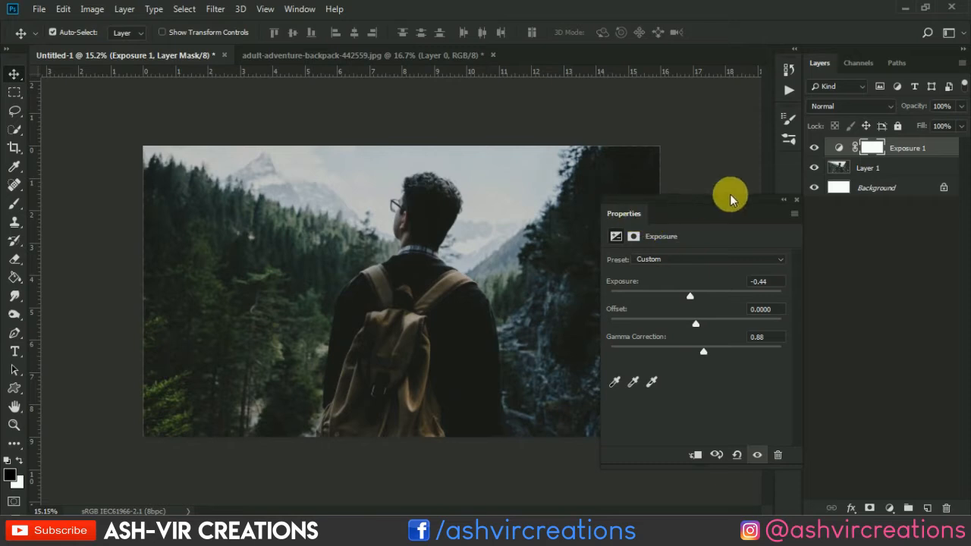
{"action": "left_click", "coordinate": [796, 200]}
Step: Compare the photo with and without the Exposure adjustment by toggling that layer's visibility
{"action": "key", "text": "ctrl+plus"}
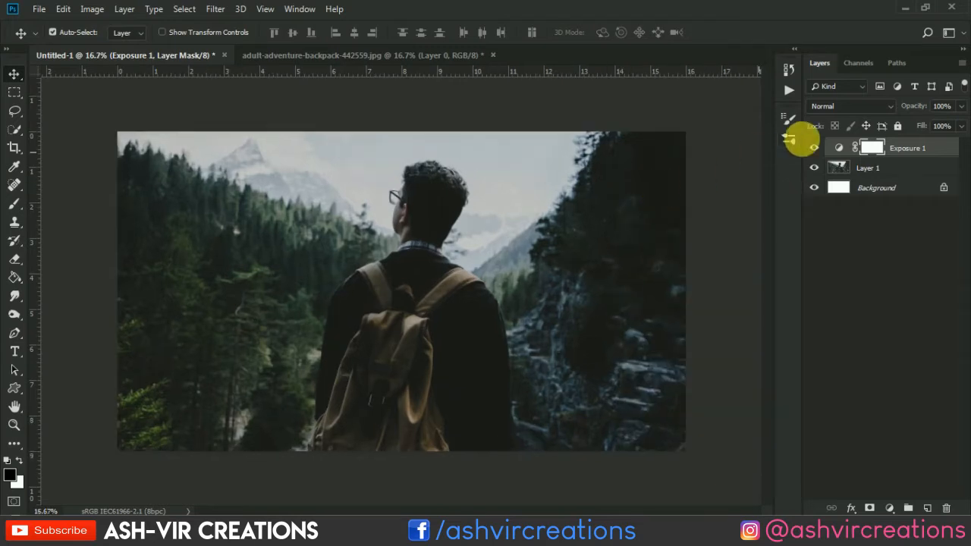
{"action": "left_click", "coordinate": [814, 148]}
{"action": "left_click", "coordinate": [814, 148]}
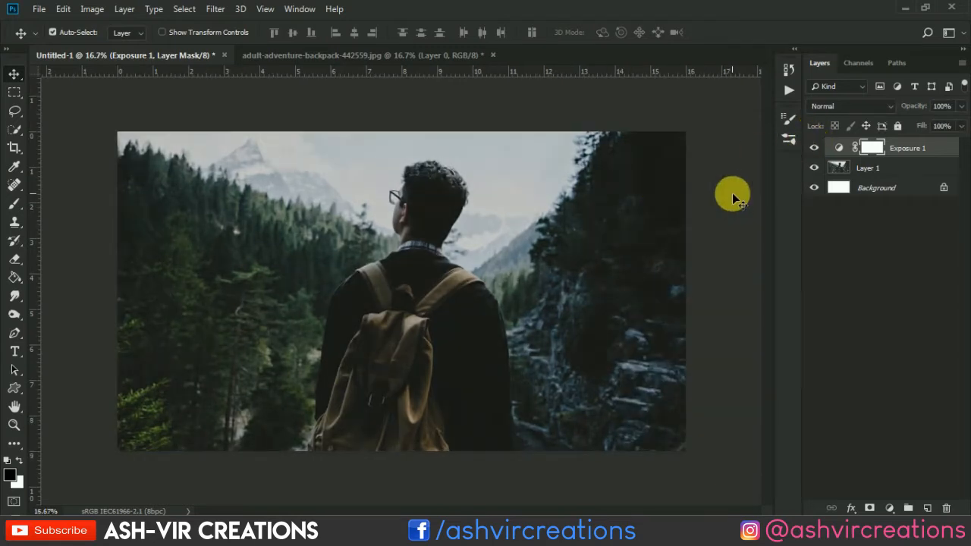
Step: Activate the Type tool and look through the installed fonts for a suitable typeface
{"action": "key", "text": "ctrl+plus"}
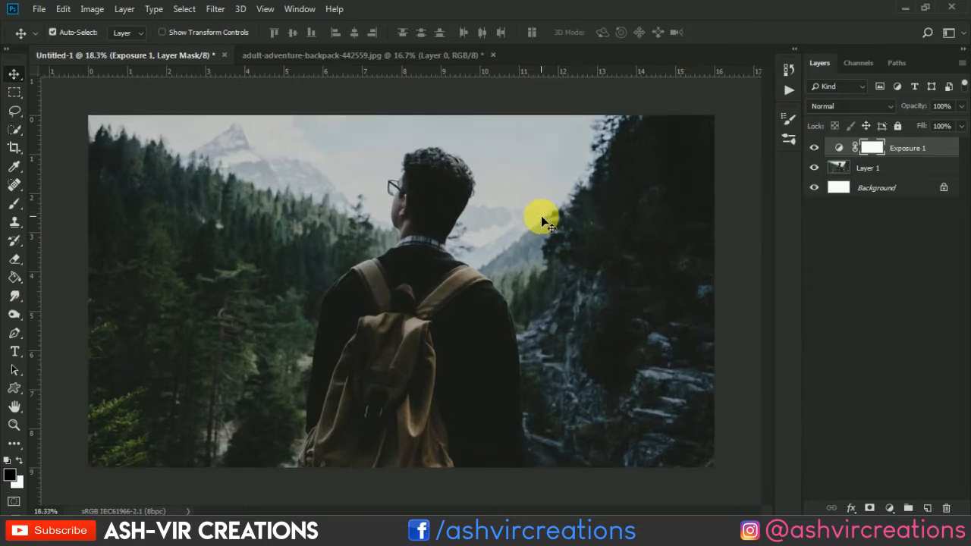
{"action": "left_click", "coordinate": [14, 353]}
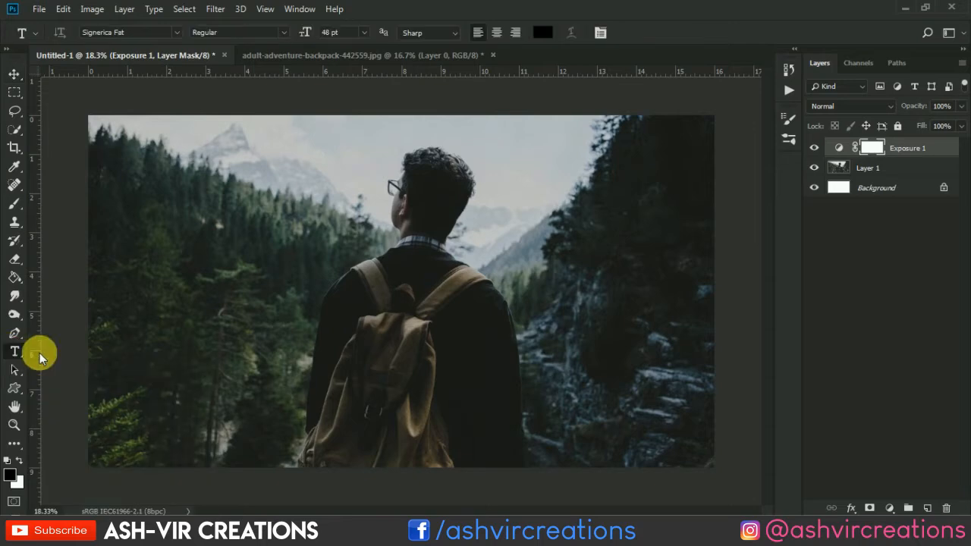
{"action": "left_click", "coordinate": [176, 32]}
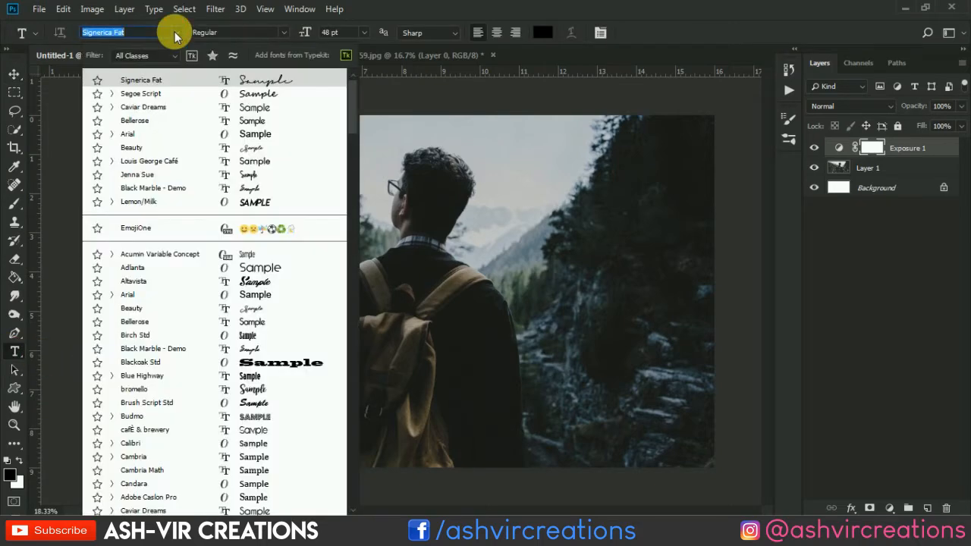
{"action": "scroll", "coordinate": [256, 156], "scroll_direction": "down", "scroll_amount": 2}
{"action": "scroll", "coordinate": [256, 155], "scroll_direction": "down", "scroll_amount": 6}
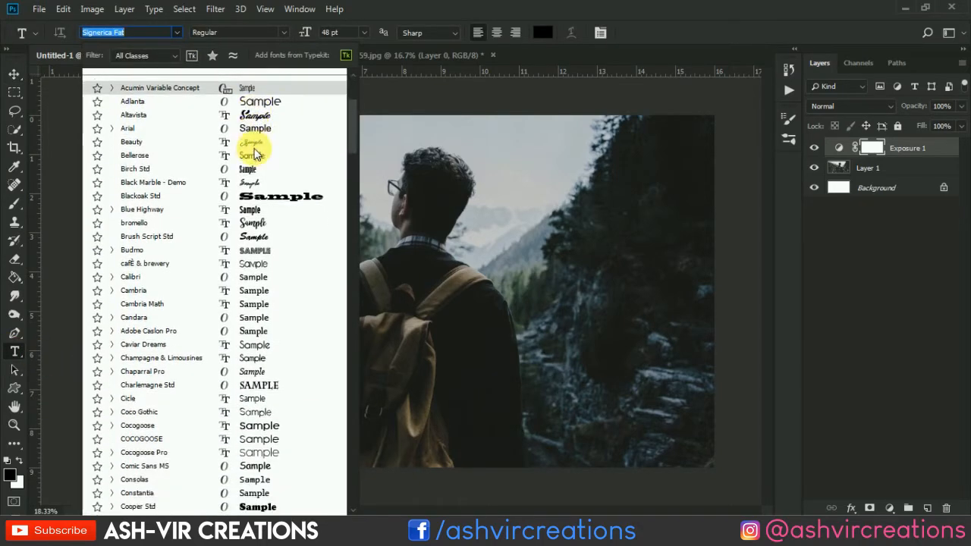
{"action": "scroll", "coordinate": [256, 154], "scroll_direction": "down", "scroll_amount": 6}
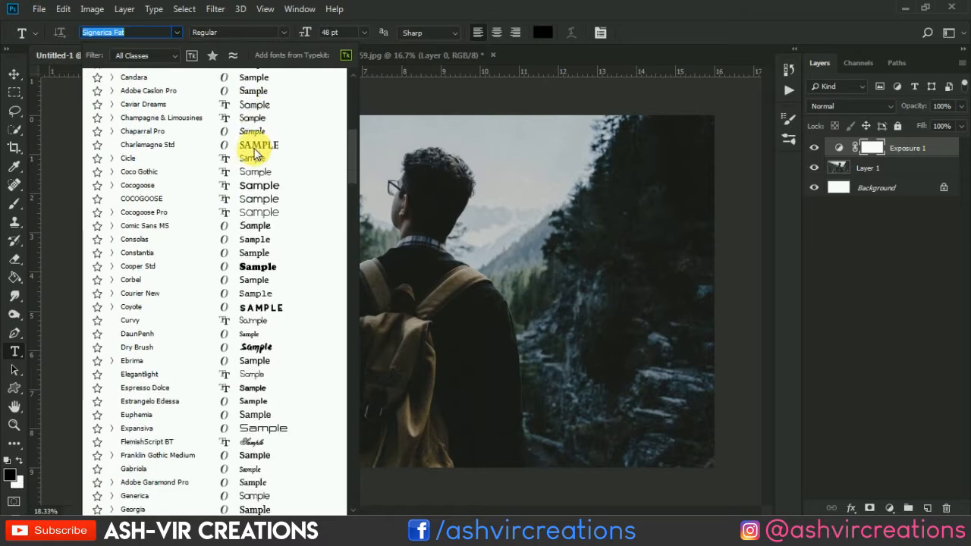
{"action": "scroll", "coordinate": [256, 154], "scroll_direction": "down", "scroll_amount": 3}
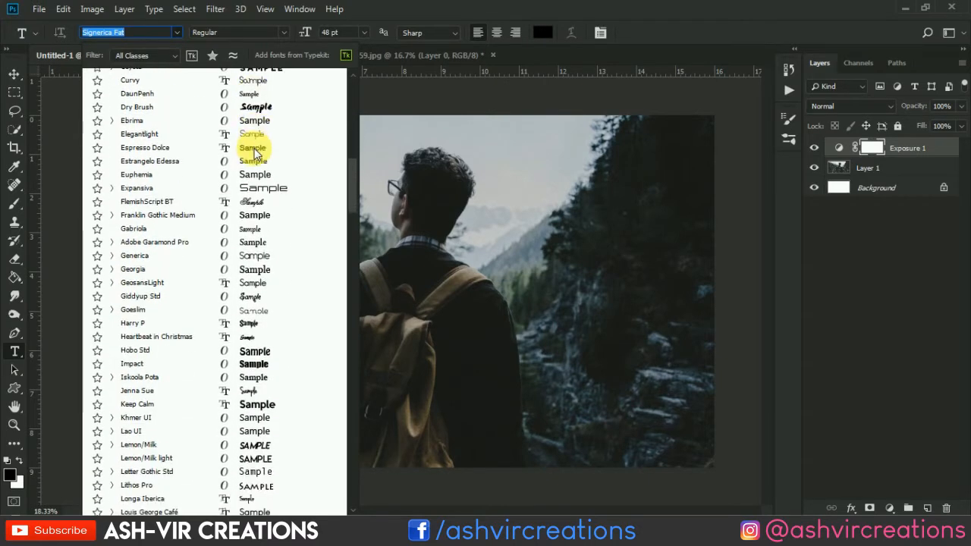
{"action": "scroll", "coordinate": [256, 154], "scroll_direction": "down", "scroll_amount": 5}
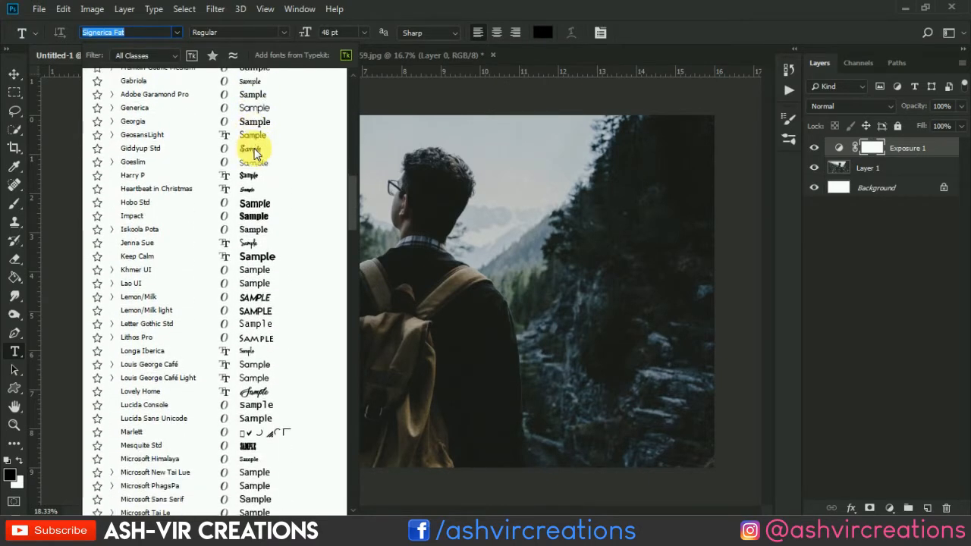
{"action": "scroll", "coordinate": [256, 154], "scroll_direction": "down", "scroll_amount": 6}
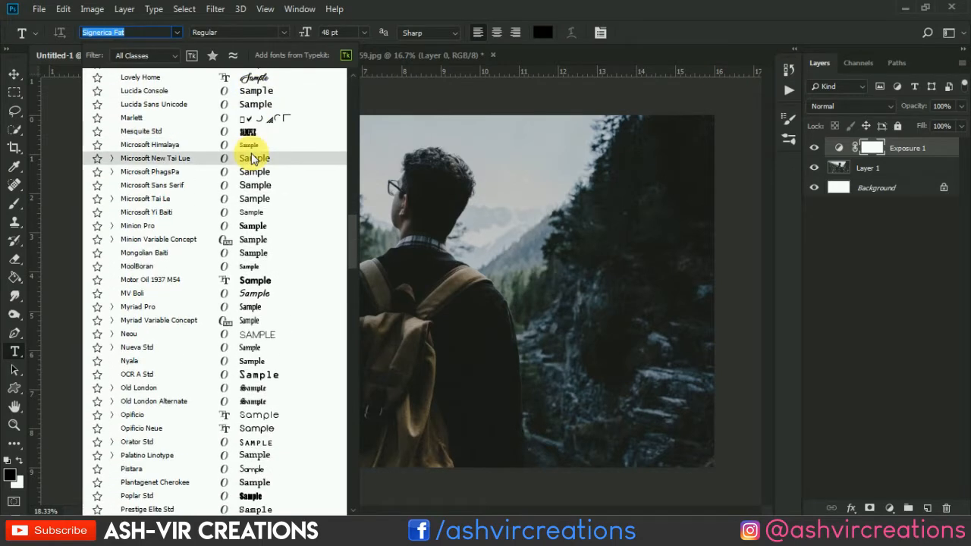
{"action": "scroll", "coordinate": [223, 366], "scroll_direction": "down", "scroll_amount": 4}
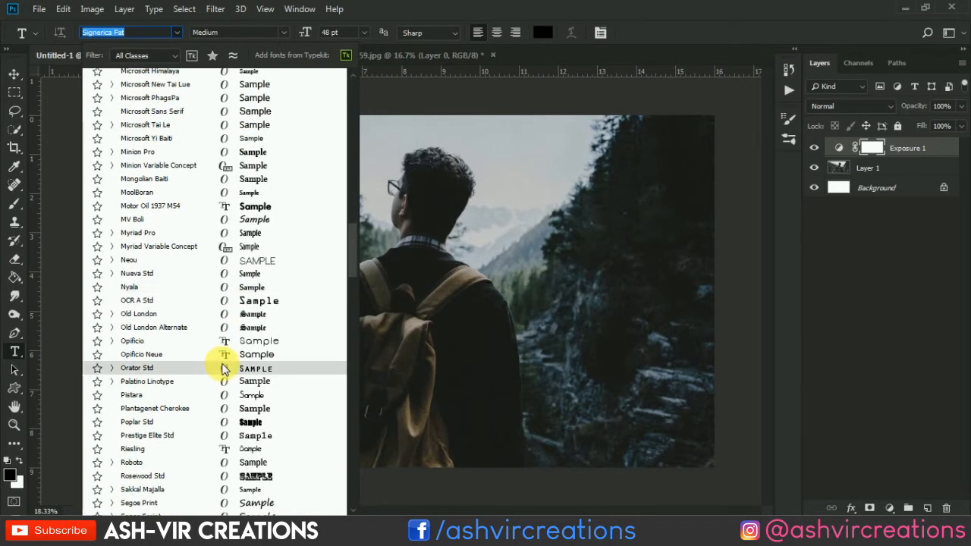
{"action": "scroll", "coordinate": [234, 280], "scroll_direction": "down", "scroll_amount": 3}
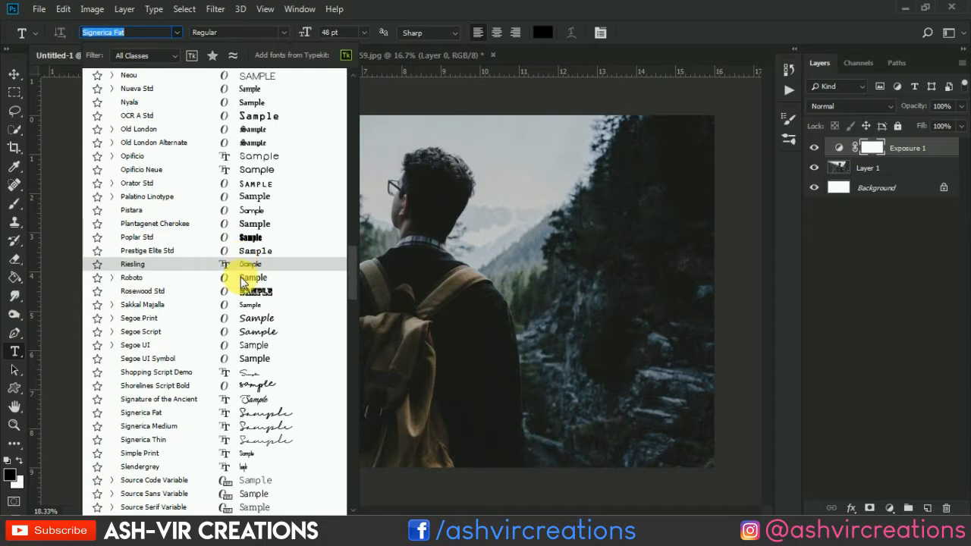
{"action": "scroll", "coordinate": [241, 283], "scroll_direction": "down", "scroll_amount": 3}
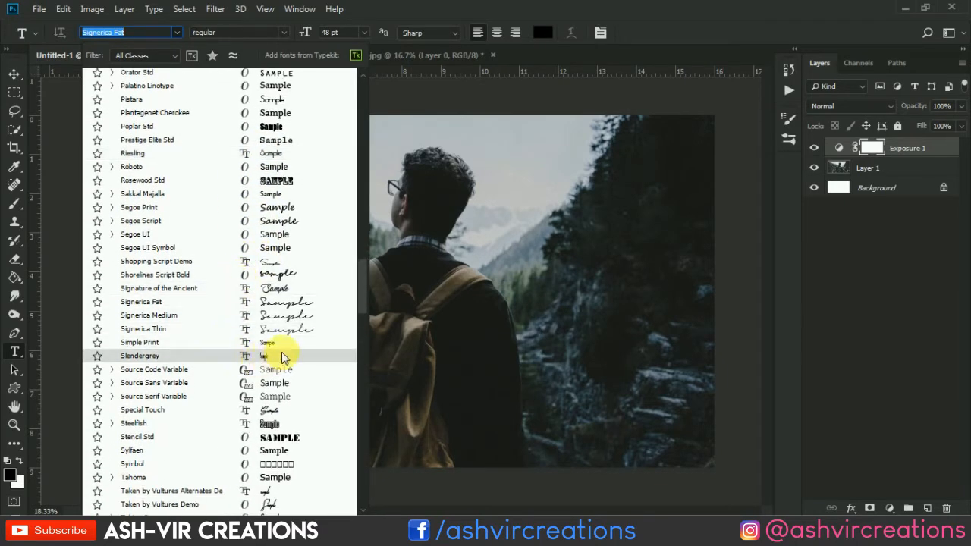
{"action": "left_click", "coordinate": [364, 400]}
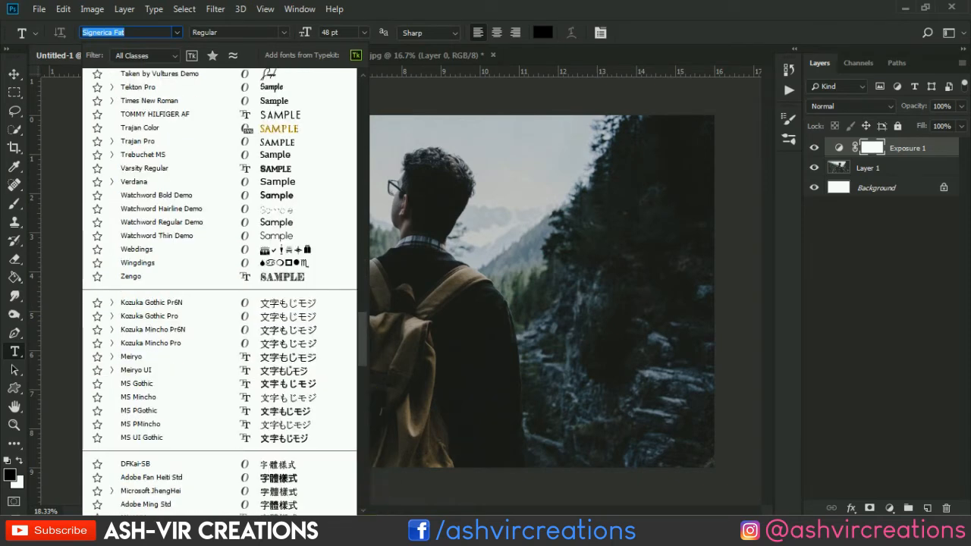
Step: Check the desktop for the downloaded font's name and search the installed fonts for it with "L"
{"action": "left_click", "coordinate": [371, 535]}
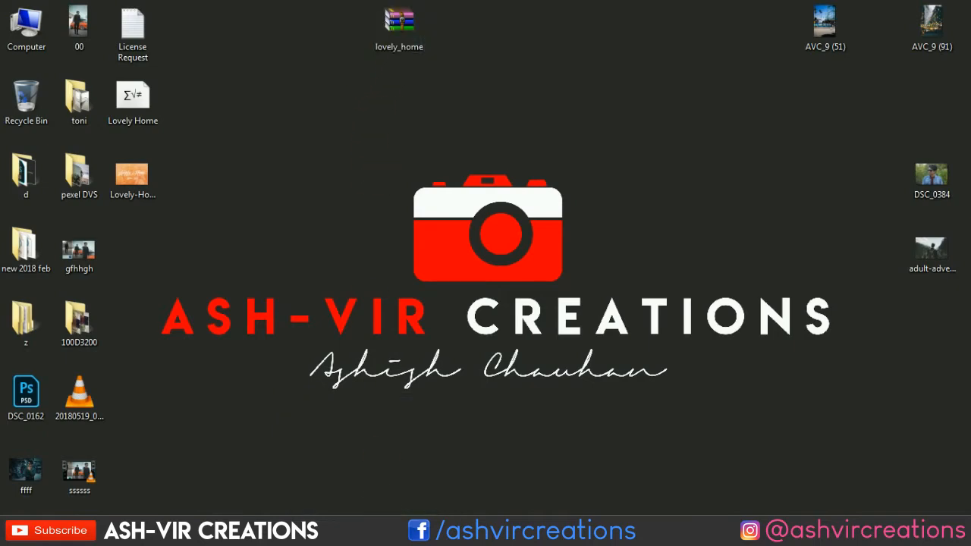
{"action": "left_click", "coordinate": [372, 534]}
{"action": "left_click", "coordinate": [179, 31]}
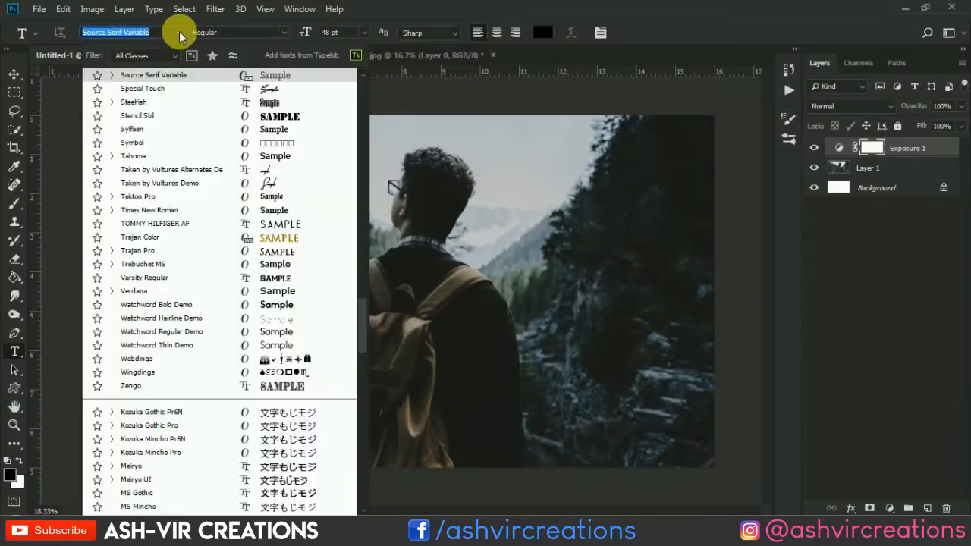
{"action": "type", "text": "L"}
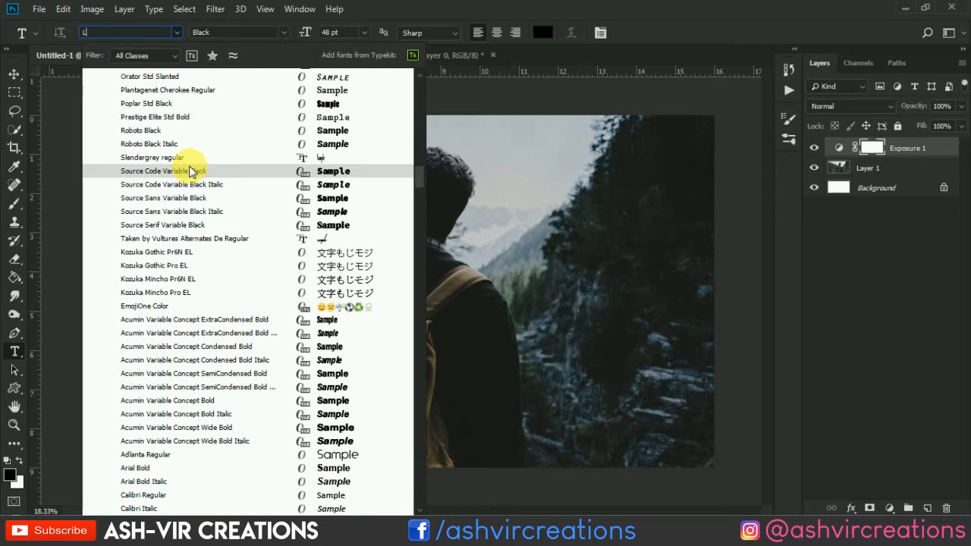
{"action": "scroll", "coordinate": [190, 168], "scroll_direction": "down", "scroll_amount": 9}
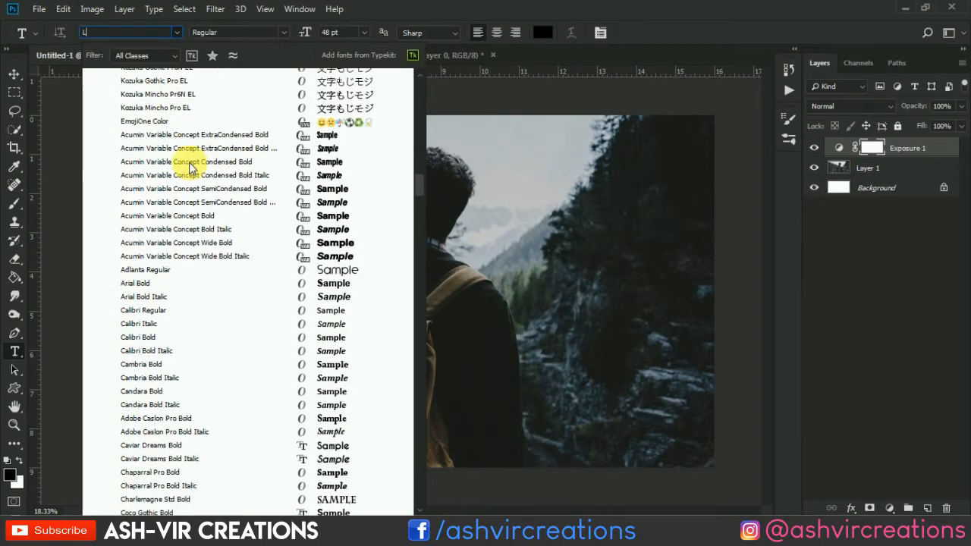
{"action": "scroll", "coordinate": [190, 168], "scroll_direction": "down", "scroll_amount": 14}
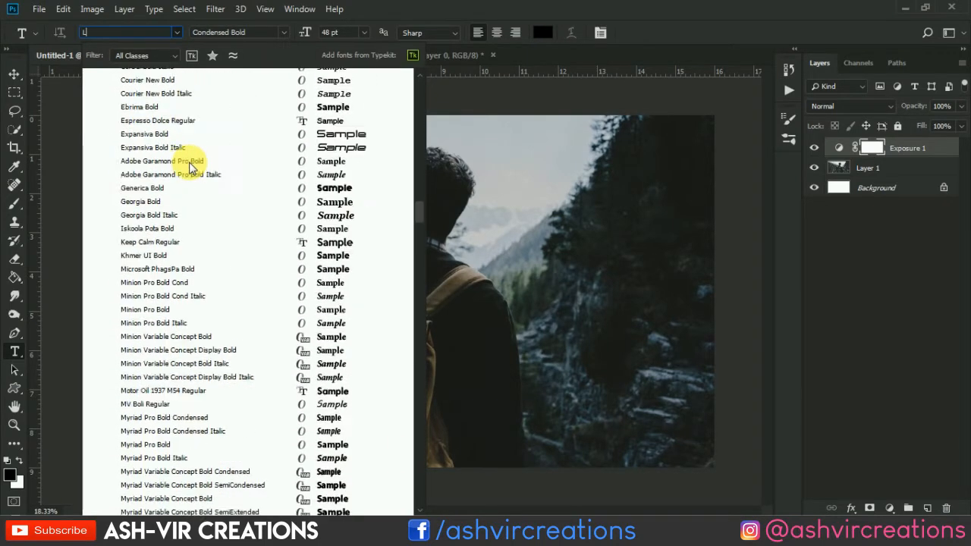
{"action": "scroll", "coordinate": [189, 168], "scroll_direction": "down", "scroll_amount": 14}
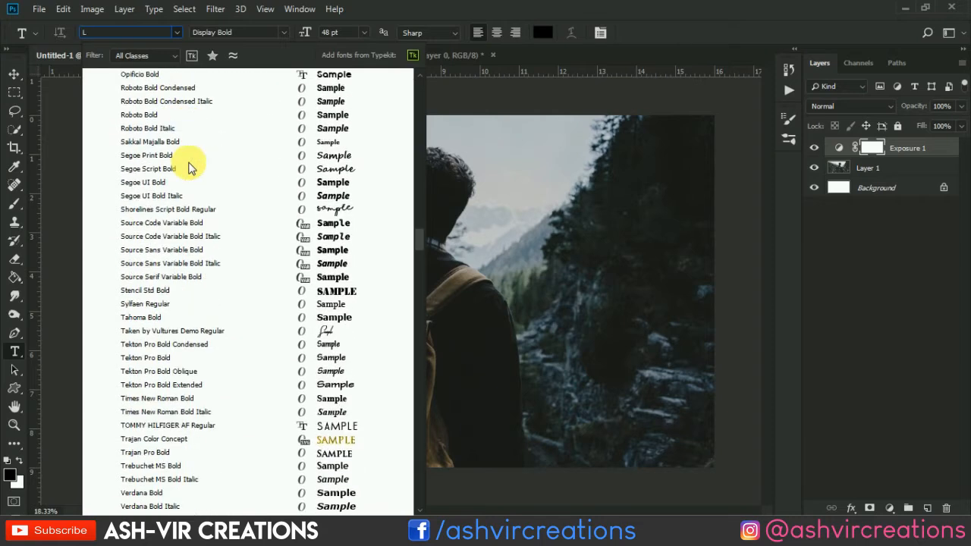
{"action": "scroll", "coordinate": [190, 169], "scroll_direction": "down", "scroll_amount": 14}
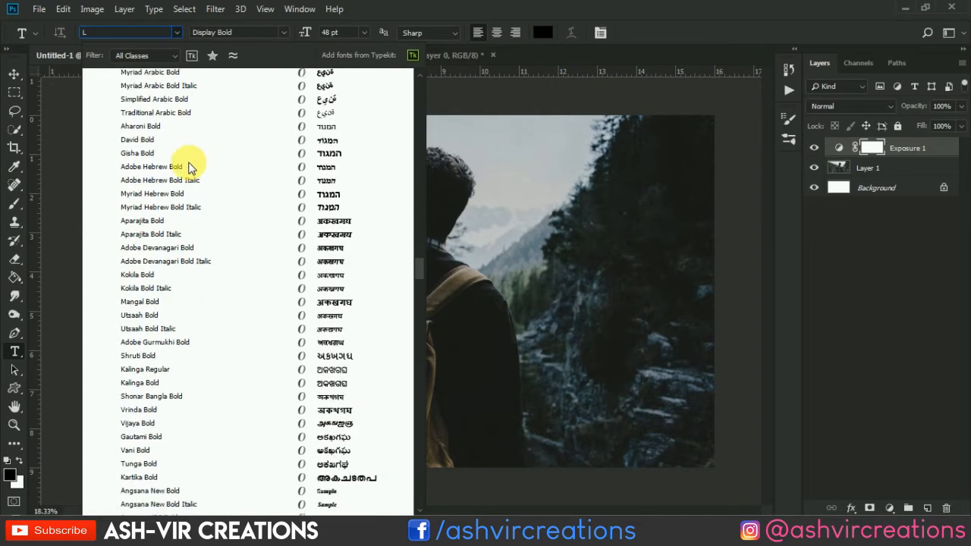
{"action": "scroll", "coordinate": [189, 168], "scroll_direction": "down", "scroll_amount": 3}
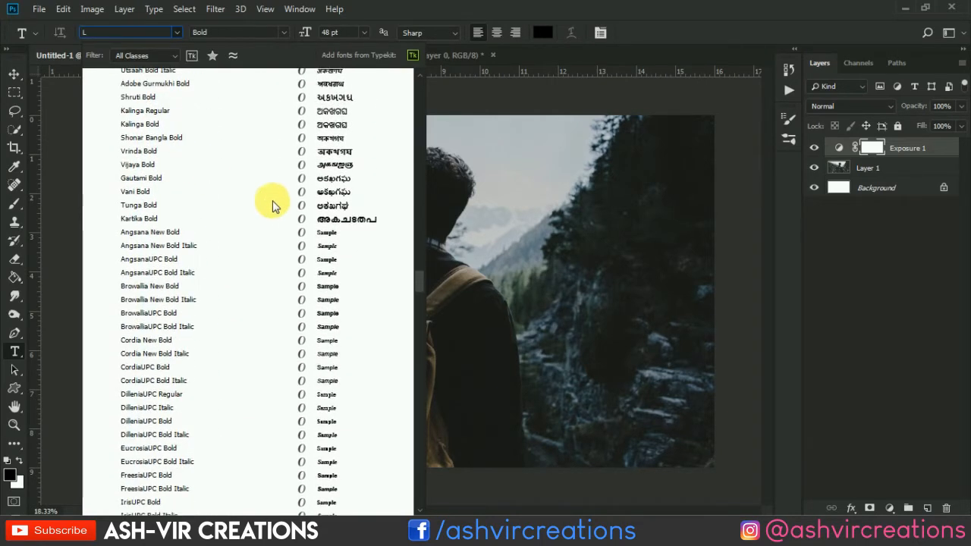
{"action": "left_click_drag", "start_coordinate": [414, 274], "coordinate": [413, 120]}
{"action": "mouse_move", "coordinate": [402, 62]}
{"action": "left_mouse_down"}
{"action": "mouse_move", "coordinate": [431, 105]}
{"action": "mouse_move", "coordinate": [414, 70]}
{"action": "left_mouse_up"}
{"action": "key", "text": "BackSpace"}
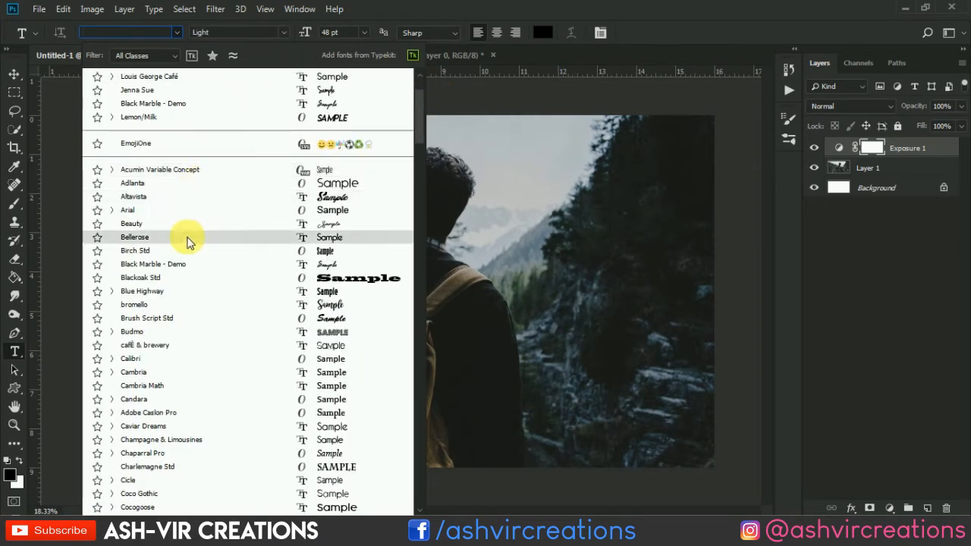
Step: Set the type font to Lovely Home
{"action": "scroll", "coordinate": [227, 231], "scroll_direction": "down", "scroll_amount": 6}
{"action": "scroll", "coordinate": [226, 409], "scroll_direction": "down", "scroll_amount": 1}
{"action": "scroll", "coordinate": [226, 408], "scroll_direction": "down", "scroll_amount": 10}
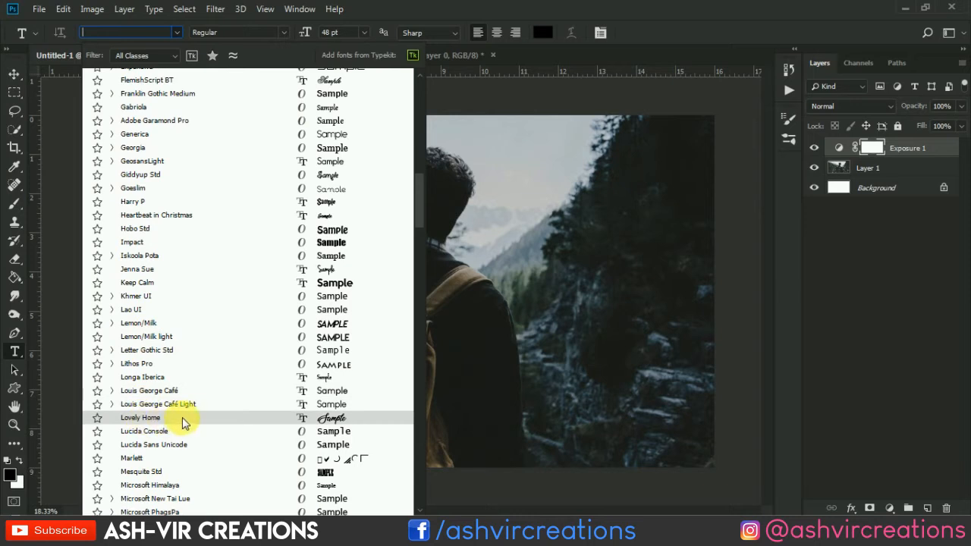
{"action": "left_click", "coordinate": [182, 418]}
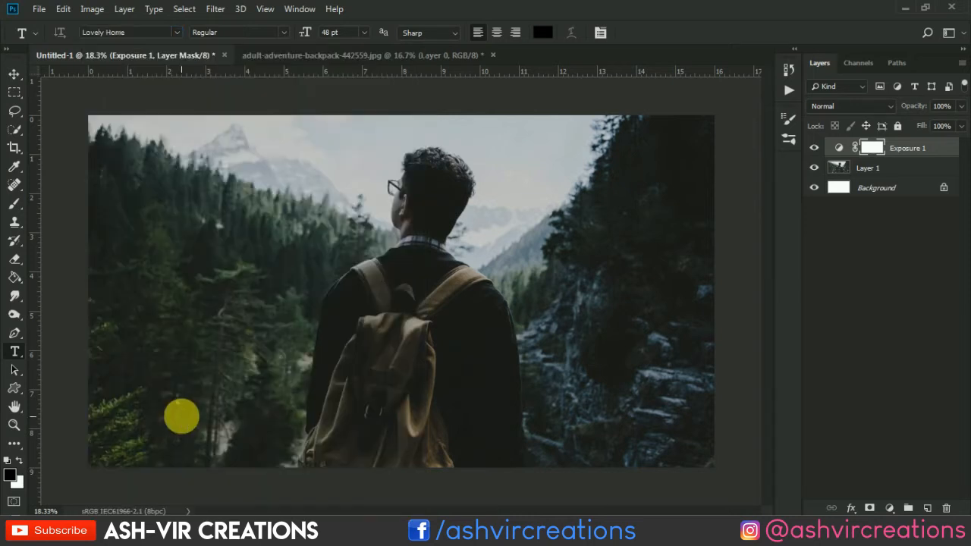
Step: Start a point text layer over the trees beside the backpacker and set the text colour to white
{"action": "left_click", "coordinate": [264, 316]}
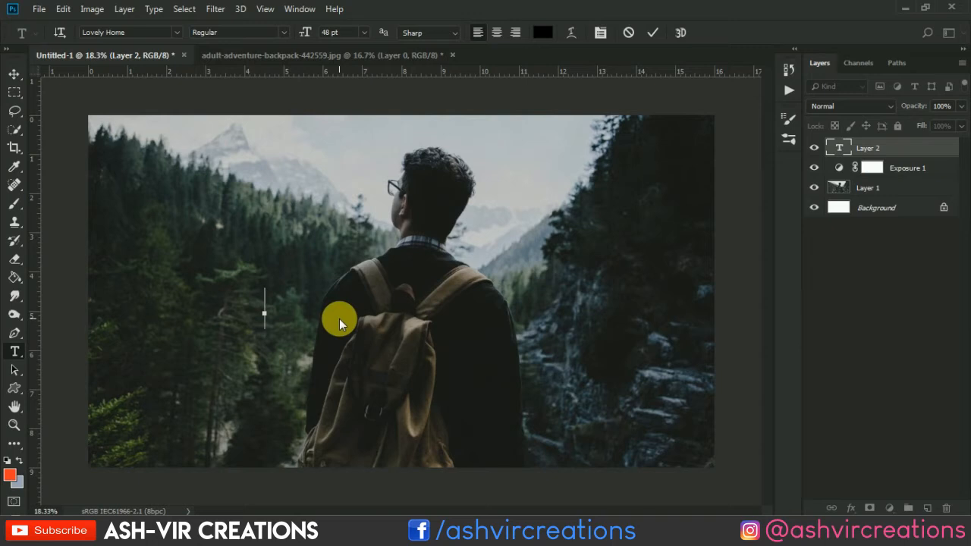
{"action": "type", "text": "HE"}
{"action": "key", "text": "BackSpace"}
{"action": "key", "text": "BackSpace"}
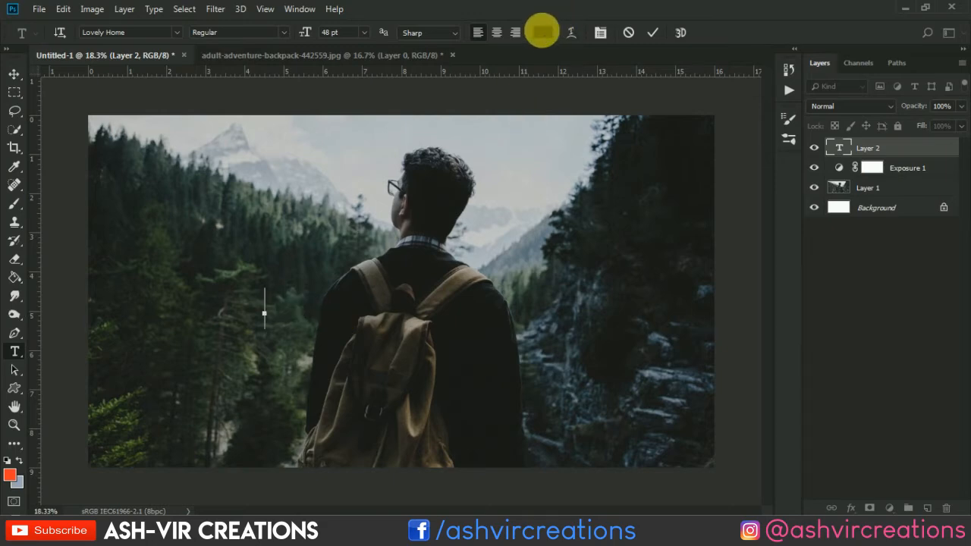
{"action": "left_click", "coordinate": [542, 32]}
{"action": "left_click_drag", "start_coordinate": [251, 97], "coordinate": [211, 22]}
{"action": "left_click", "coordinate": [559, 38]}
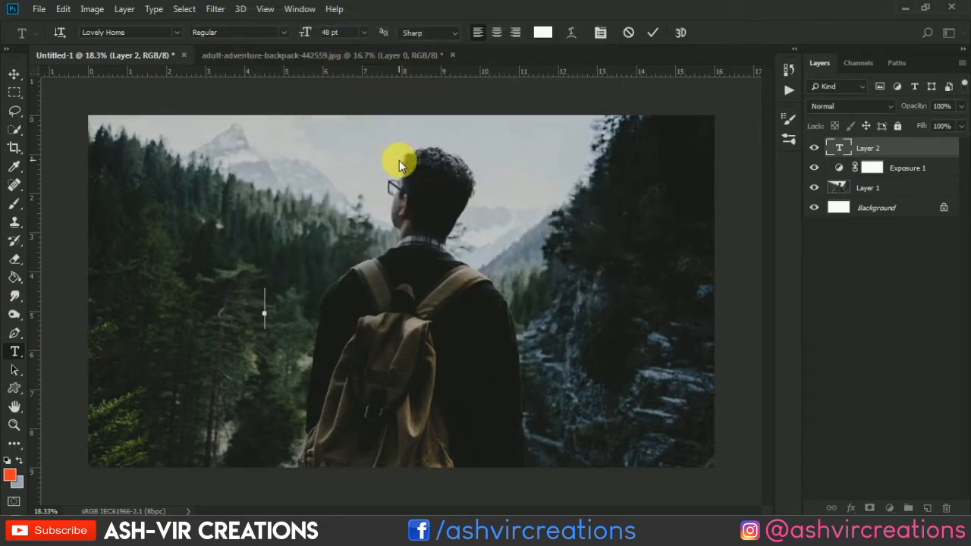
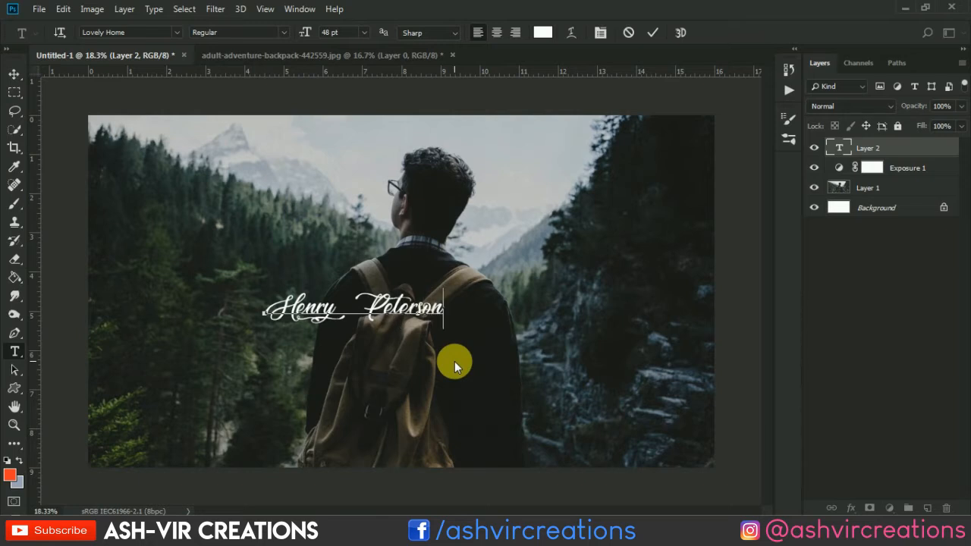
Step: Enter a person's first and last name as the title text, remove the extra space between them, and commit it
{"action": "left_click", "coordinate": [348, 307]}
{"action": "key", "text": "BackSpace"}
{"action": "left_click", "coordinate": [653, 32]}
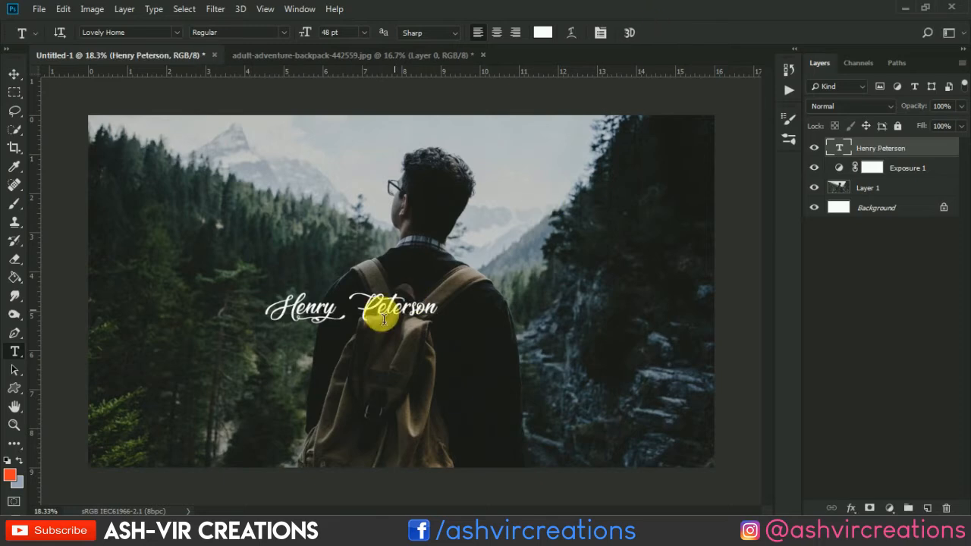
Step: Enlarge the name text with Free Transform and position it centrally across the backpacker
{"action": "key", "text": "v"}
{"action": "left_click", "coordinate": [63, 9]}
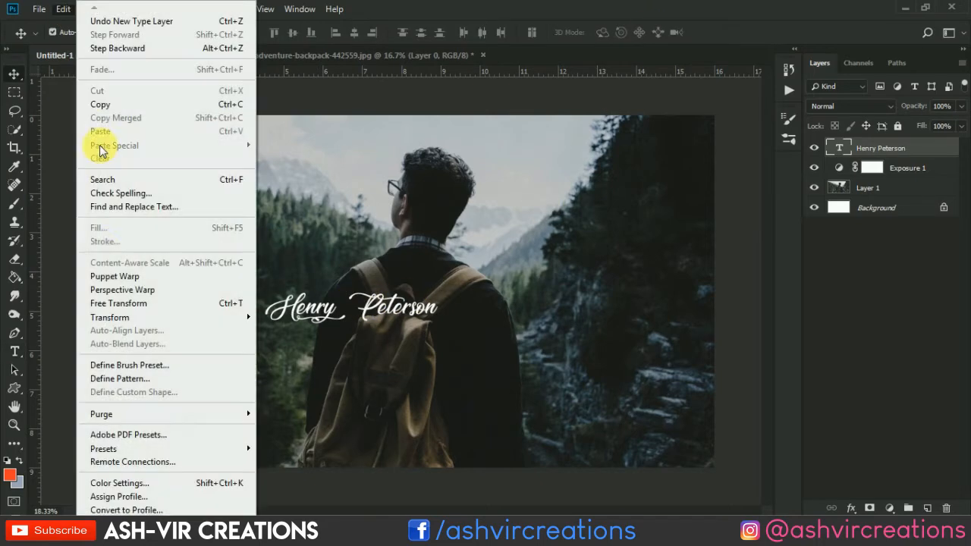
{"action": "left_click", "coordinate": [114, 301]}
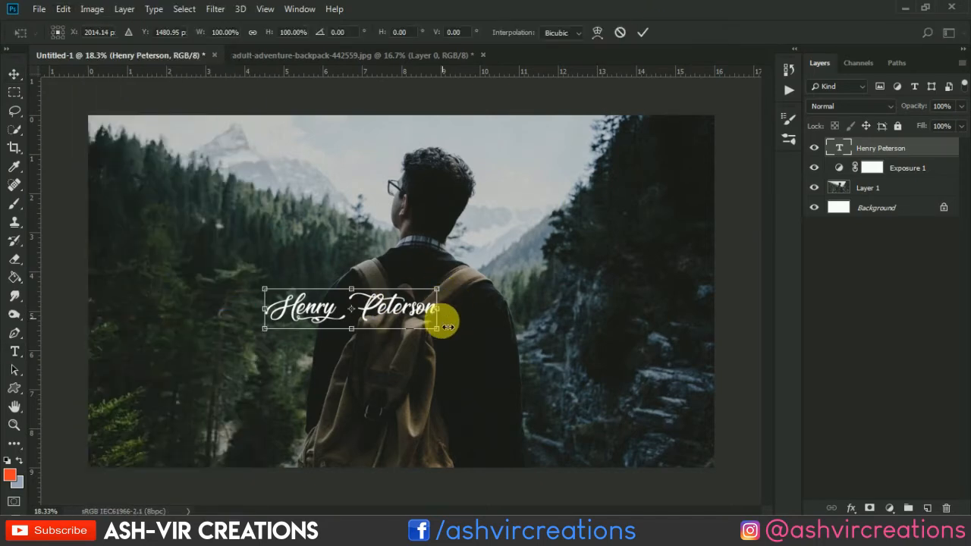
{"action": "left_click_drag", "start_coordinate": [440, 328], "coordinate": [578, 393]}
{"action": "left_click_drag", "start_coordinate": [503, 330], "coordinate": [455, 285]}
{"action": "key", "text": "Return"}
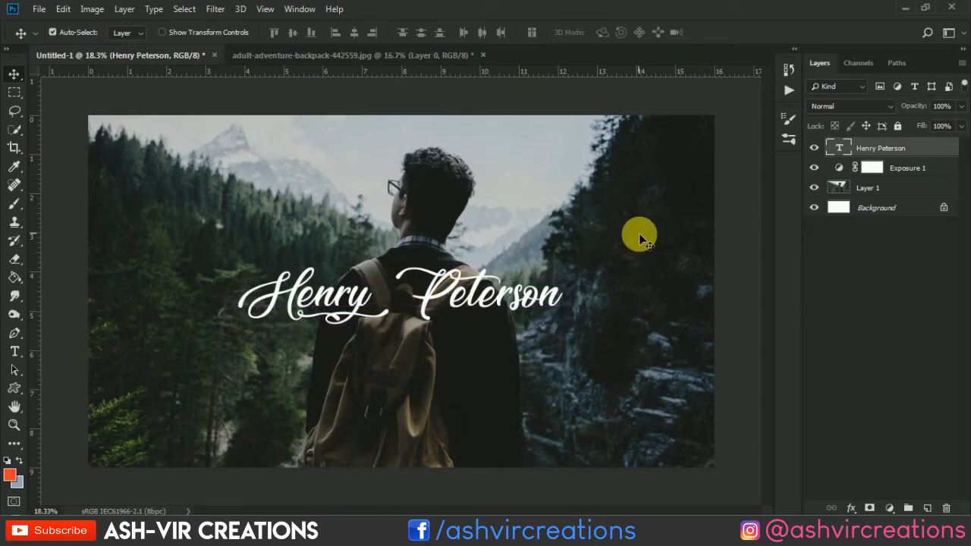
Step: Scale the photo layer with Free Transform to about 111%, keeping its lower edge and forest side flush with the canvas
{"action": "left_click", "coordinate": [907, 188]}
{"action": "key", "text": "ctrl+t"}
{"action": "key", "text": "ctrl+0"}
{"action": "key", "text": "ctrl+minus"}
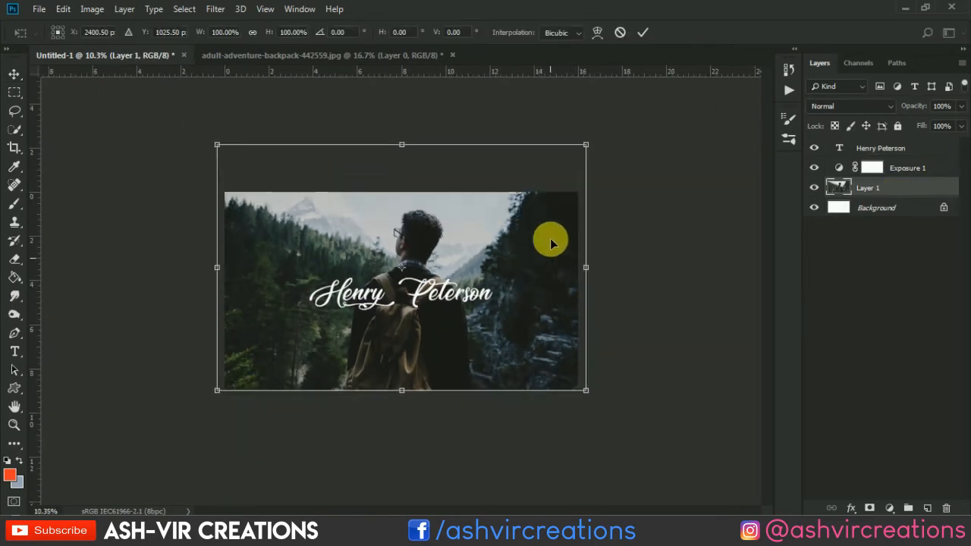
{"action": "left_click_drag", "start_coordinate": [584, 144], "coordinate": [692, 108]}
{"action": "mouse_move", "coordinate": [529, 248]}
{"action": "left_mouse_down"}
{"action": "mouse_move", "coordinate": [524, 263]}
{"action": "mouse_move", "coordinate": [524, 253]}
{"action": "mouse_move", "coordinate": [540, 255]}
{"action": "left_mouse_up"}
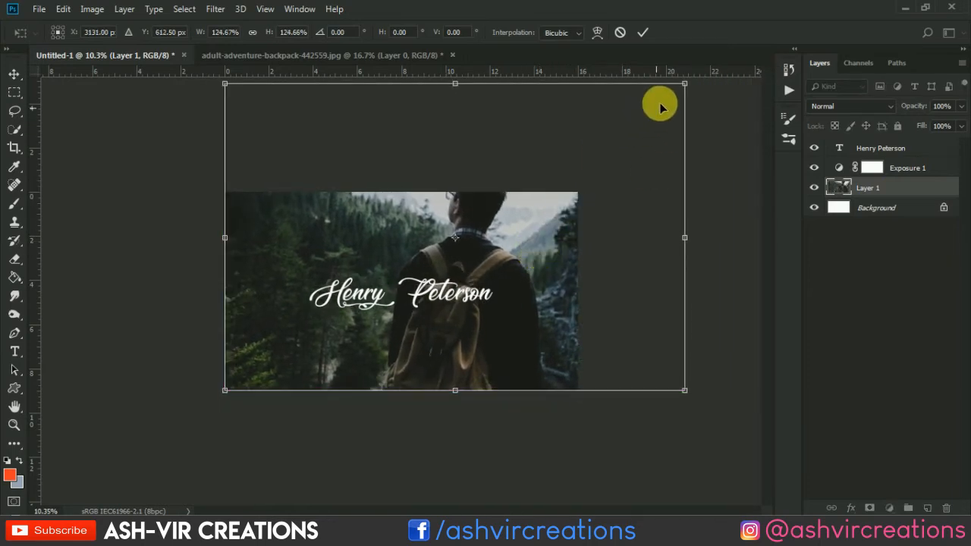
{"action": "left_click_drag", "start_coordinate": [683, 84], "coordinate": [648, 143]}
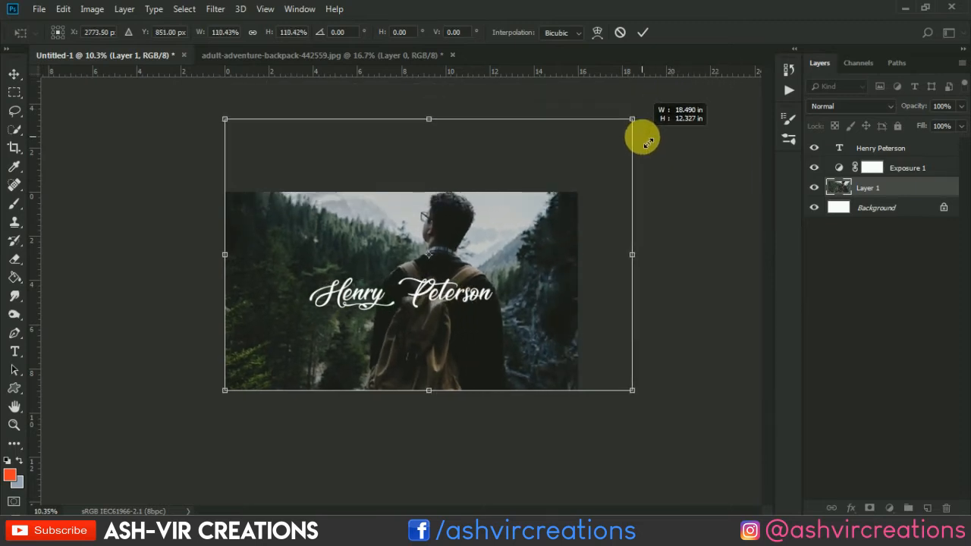
{"action": "left_click", "coordinate": [642, 32]}
Step: Nudge the name text slightly upward over the backpacker
{"action": "key", "text": "ctrl+plus"}
{"action": "key", "text": "ctrl+plus"}
{"action": "left_click_drag", "start_coordinate": [429, 302], "coordinate": [422, 296]}
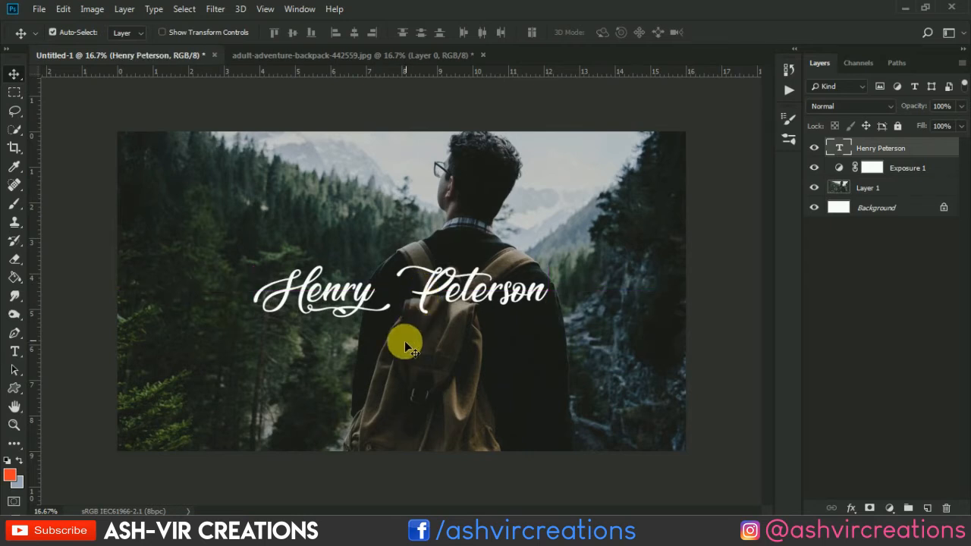
Step: Select a thin horizontal strip about 9.64 × 0.12 inches just below the name text with the Rectangular Marquee
{"action": "key", "text": "m"}
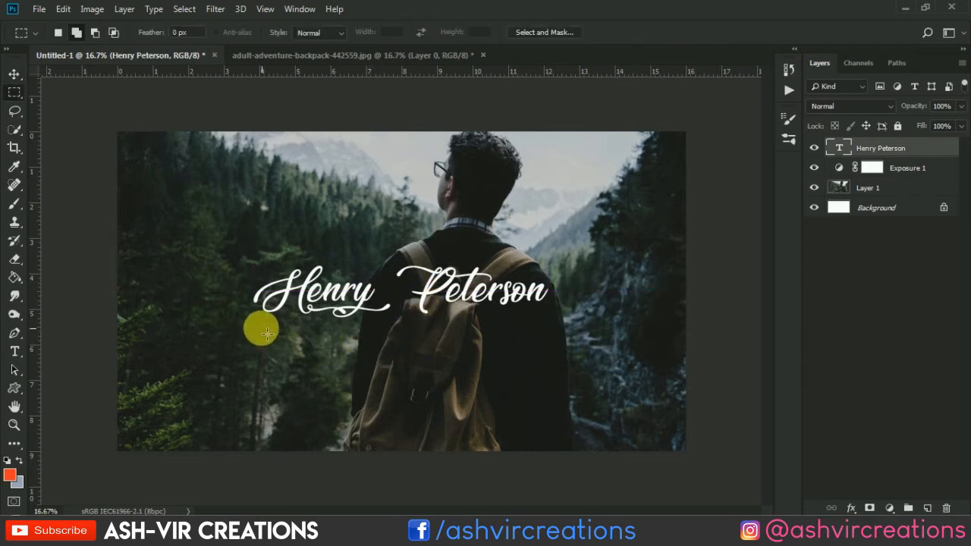
{"action": "left_click_drag", "start_coordinate": [261, 328], "coordinate": [501, 338]}
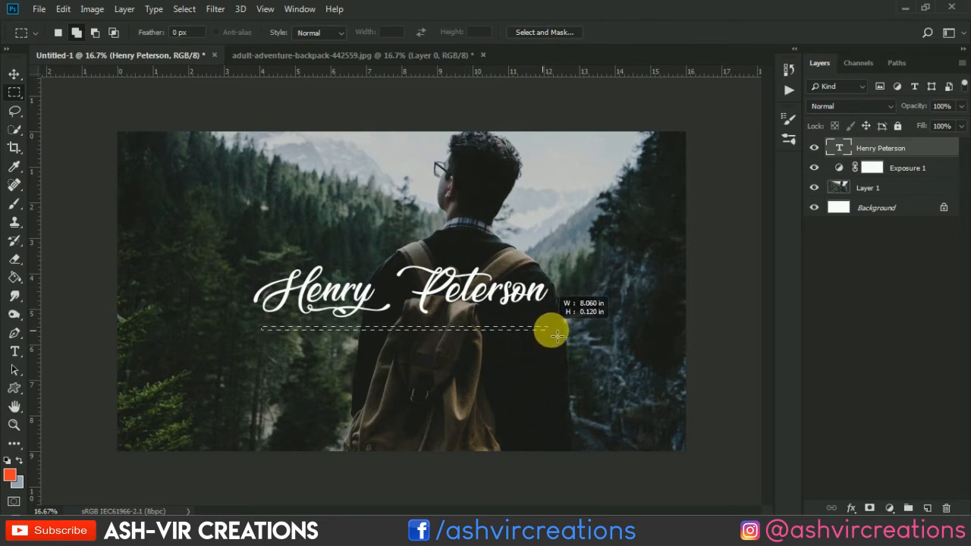
{"action": "left_click_drag", "start_coordinate": [557, 334], "coordinate": [611, 334]}
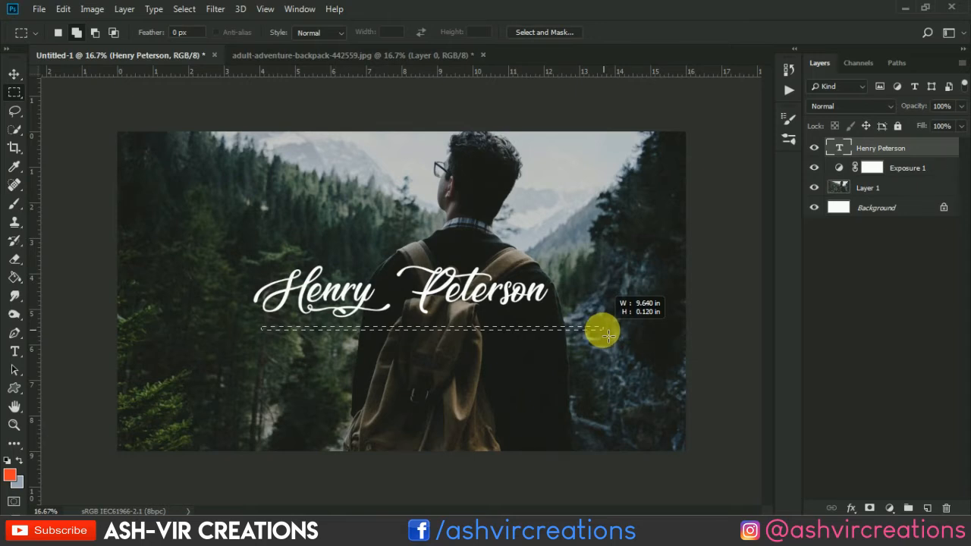
{"action": "left_click_drag", "start_coordinate": [608, 334], "coordinate": [607, 334]}
Step: Fill the selected strip with white (#ffffff) on a new layer and clear the selection
{"action": "left_click", "coordinate": [927, 507]}
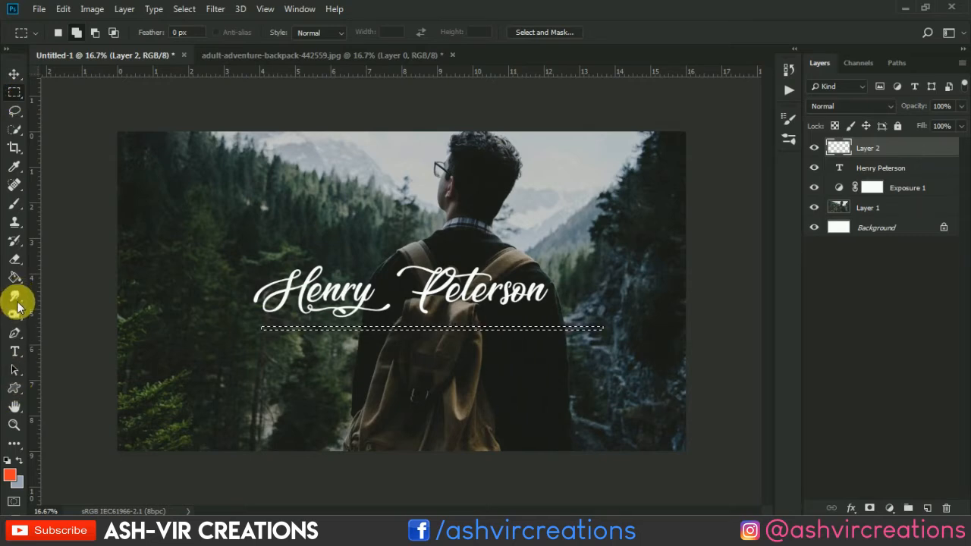
{"action": "left_click", "coordinate": [14, 277]}
{"action": "scroll", "coordinate": [396, 315], "scroll_direction": "up", "scroll_amount": 2}
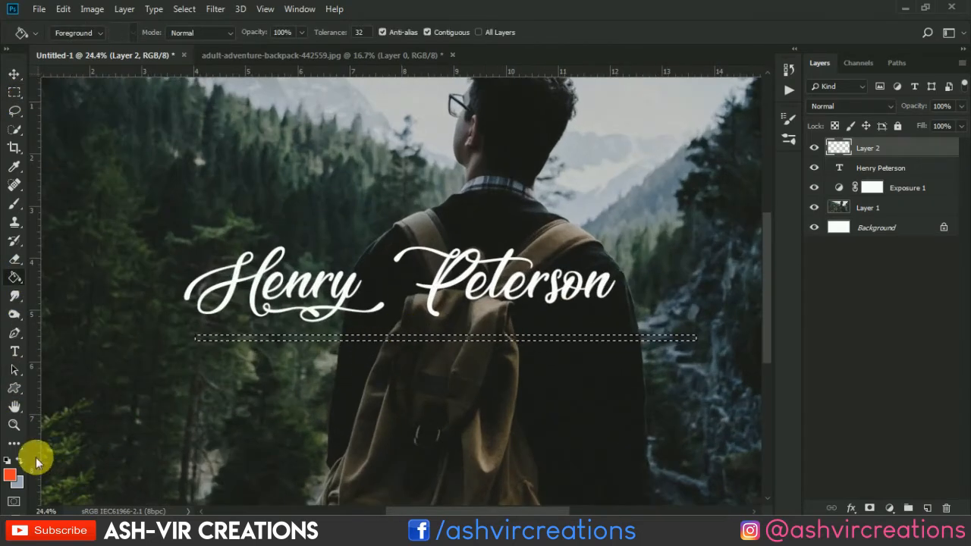
{"action": "left_click", "coordinate": [9, 474]}
{"action": "left_click", "coordinate": [238, 46]}
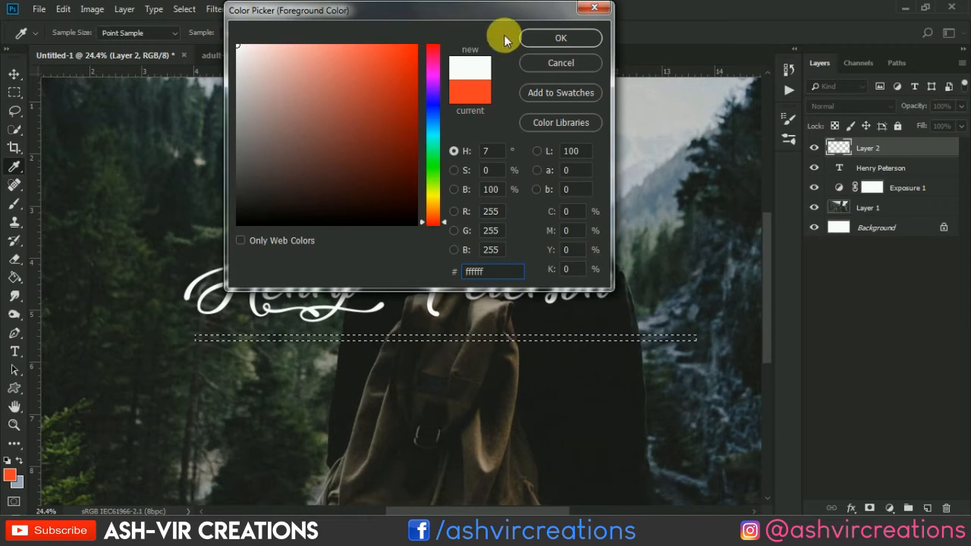
{"action": "left_click", "coordinate": [549, 41]}
{"action": "left_click", "coordinate": [446, 340]}
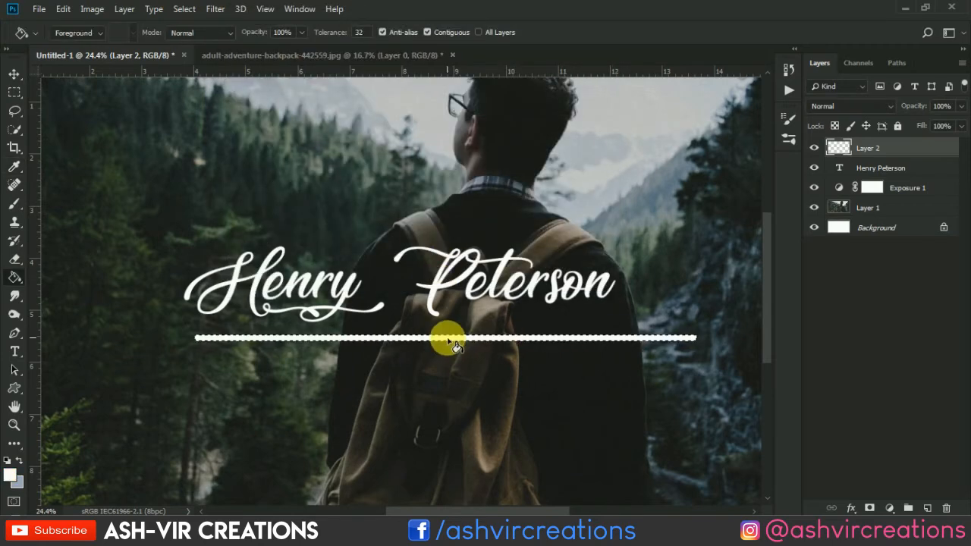
{"action": "left_click", "coordinate": [14, 73]}
{"action": "key", "text": "ctrl+d"}
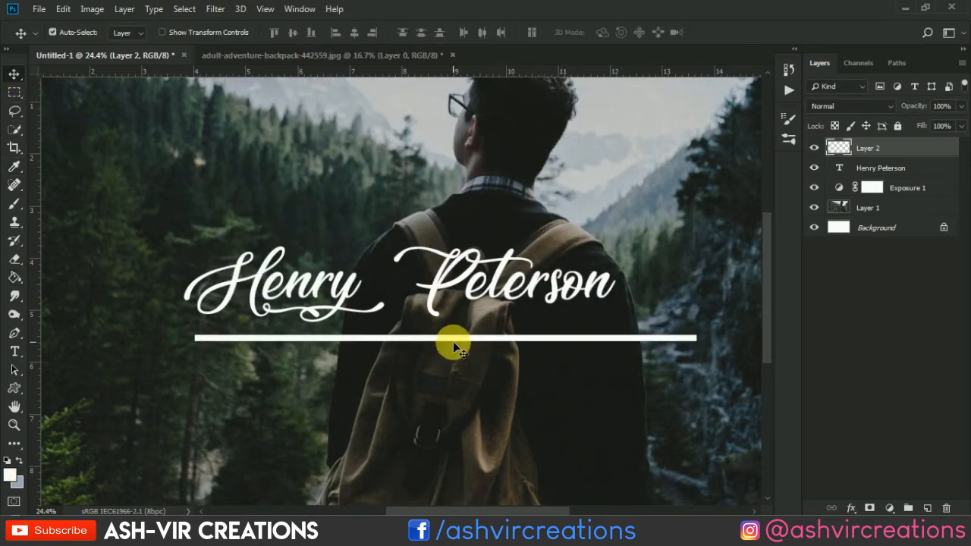
Step: Shift the white line sideways to centre it under the name and reduce its height to about 0.08 inches
{"action": "scroll", "coordinate": [453, 342], "scroll_direction": "up", "scroll_amount": 2}
{"action": "left_click_drag", "start_coordinate": [455, 341], "coordinate": [394, 341]}
{"action": "key", "text": "ctrl+t"}
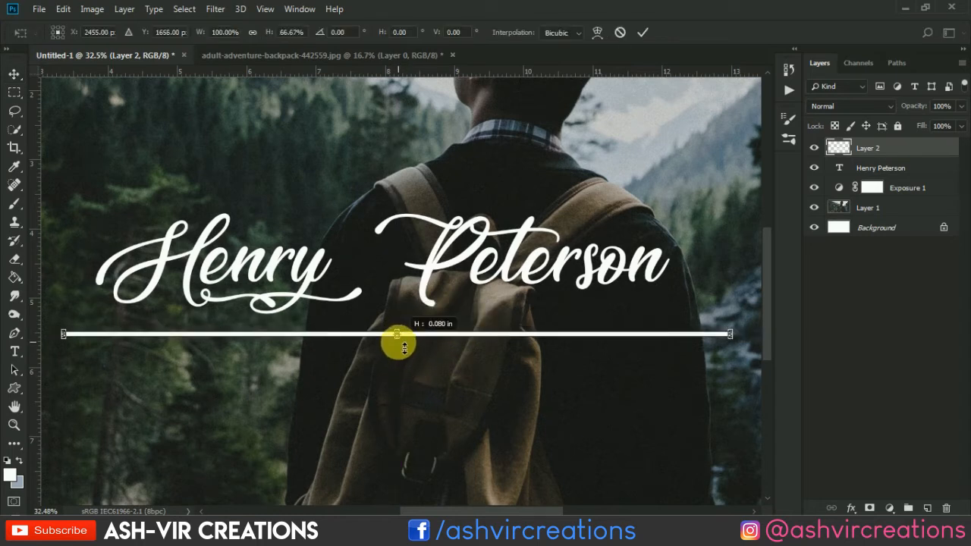
{"action": "left_click", "coordinate": [641, 35]}
{"action": "scroll", "coordinate": [464, 321], "scroll_direction": "up", "scroll_amount": 2}
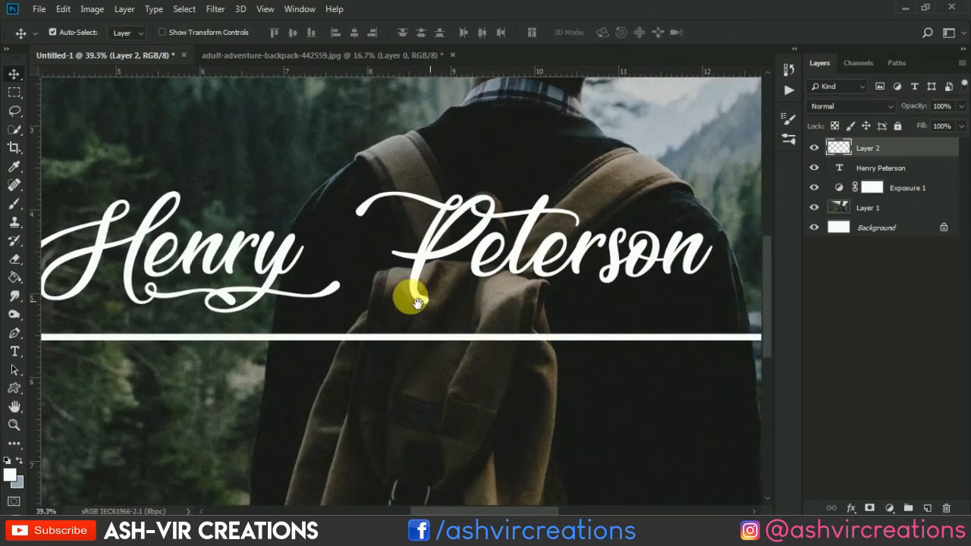